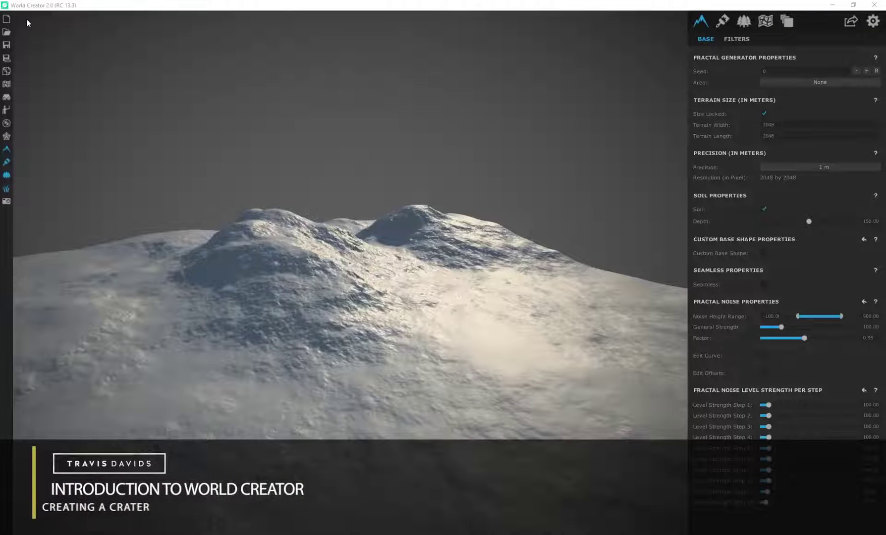
# - Create a new project without saving the current one
pyautogui.click(7, 19)
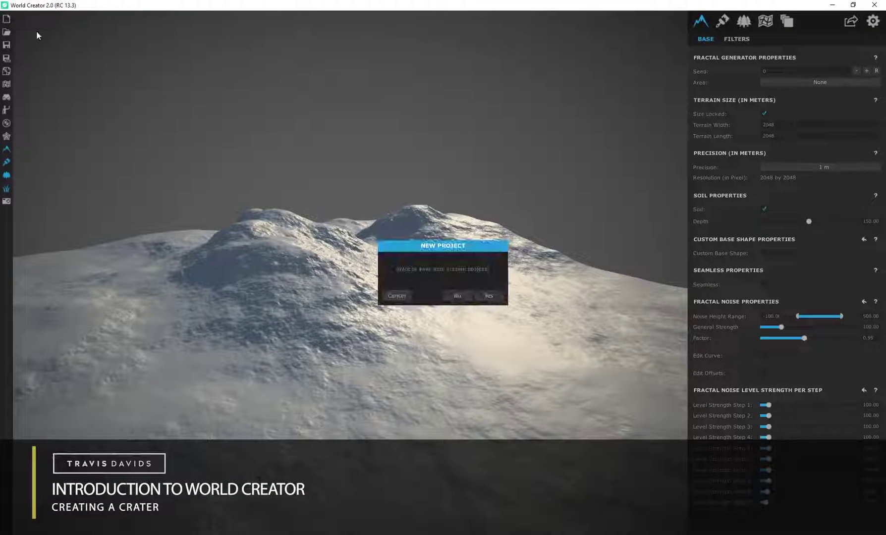
pyautogui.click(457, 297)
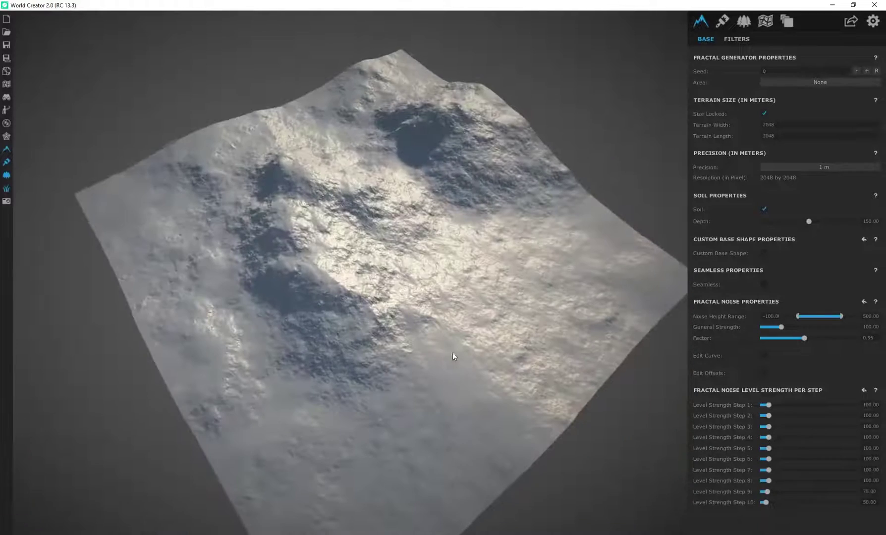
# - Examine the default terrain from several angles and distances
pyautogui.scroll(2, 395, 309)
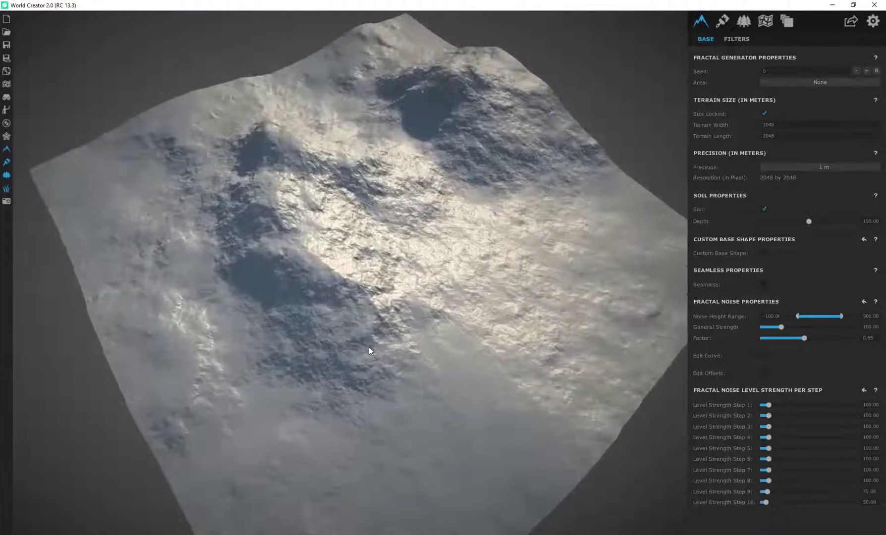
pyautogui.moveTo(369, 346); pyautogui.dragTo(422, 255)
pyautogui.moveTo(430, 301); pyautogui.dragTo(425, 352)
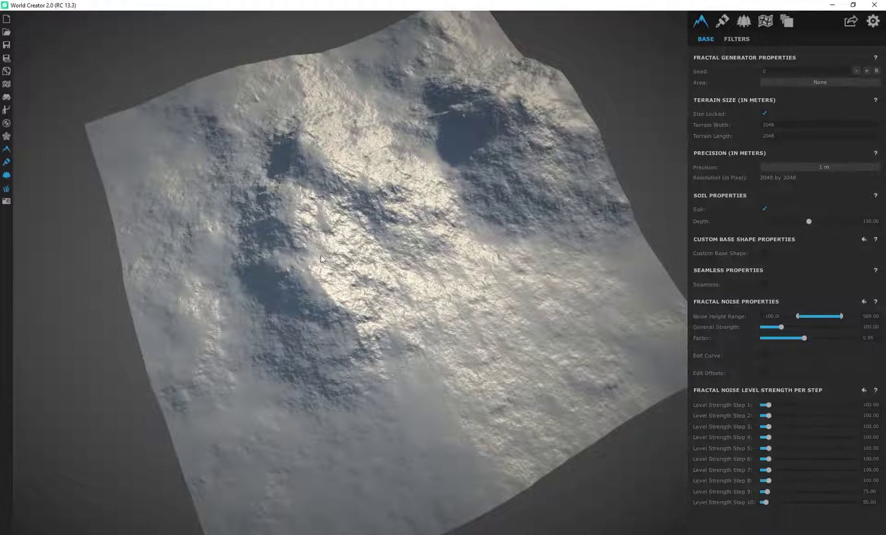
pyautogui.moveTo(342, 353); pyautogui.dragTo(418, 226)
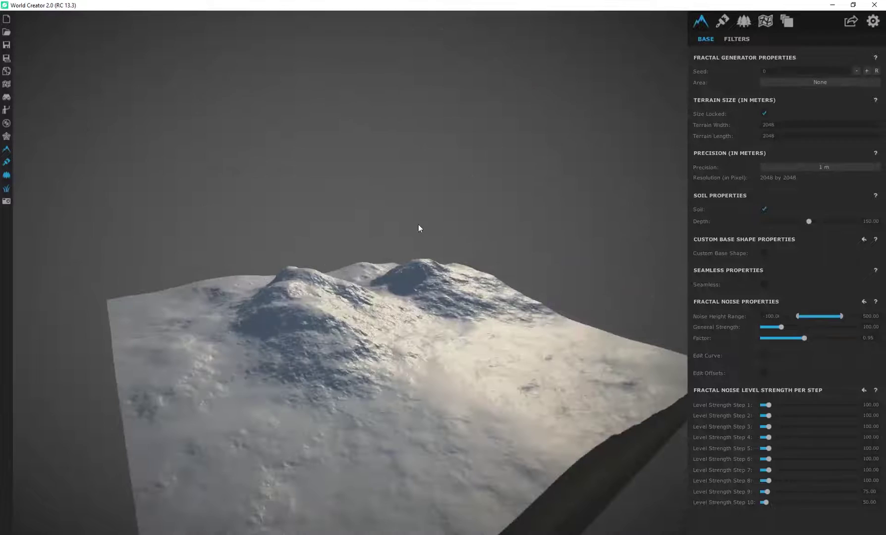
pyautogui.scroll(3, 441, 334)
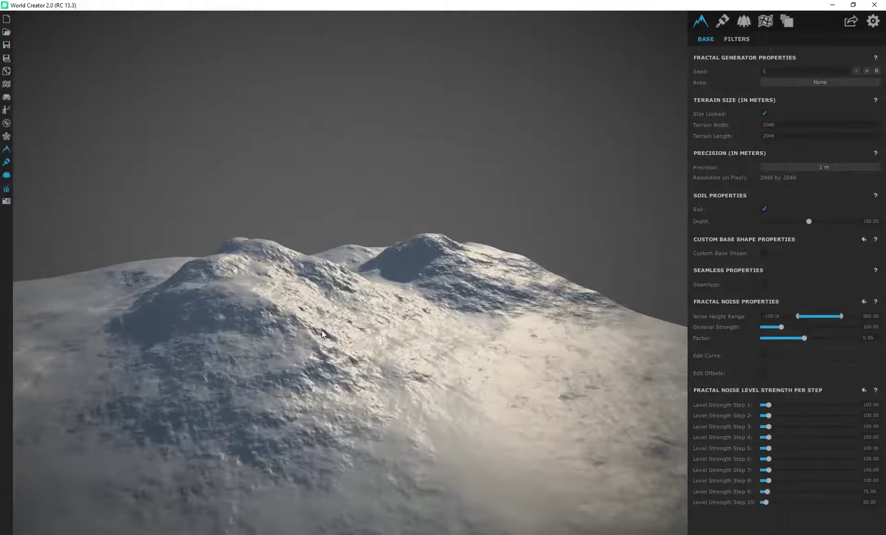
pyautogui.scroll(-3, 349, 339)
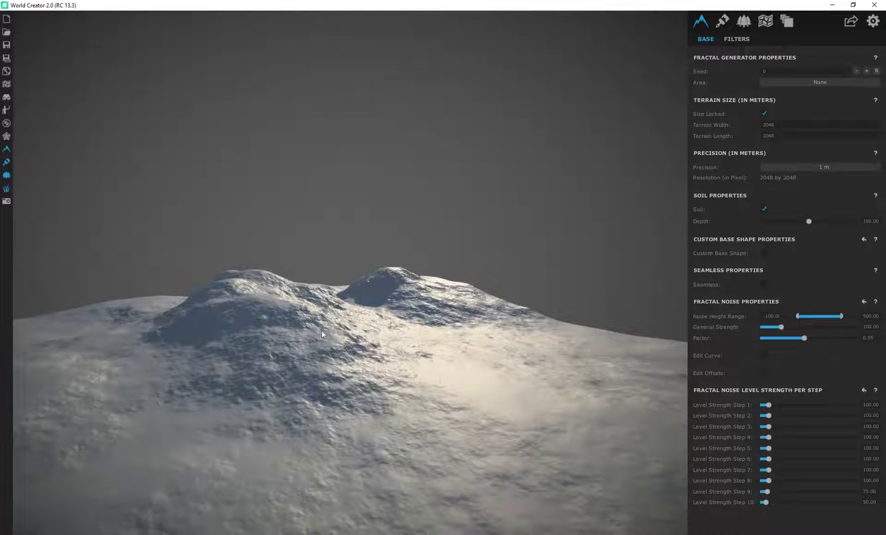
pyautogui.moveTo(321, 330)
pyautogui.mouseDown()
pyautogui.moveTo(317, 345)
pyautogui.moveTo(316, 322)
pyautogui.mouseUp()
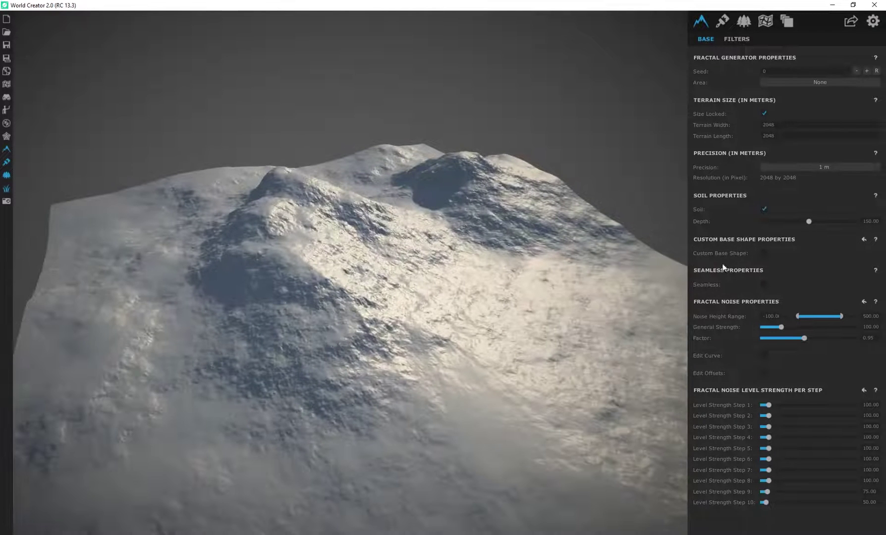
# - Enable the custom base shape and flatten the entire terrain, accepting the loss of previous edits
pyautogui.click(764, 254)
pyautogui.click(774, 270)
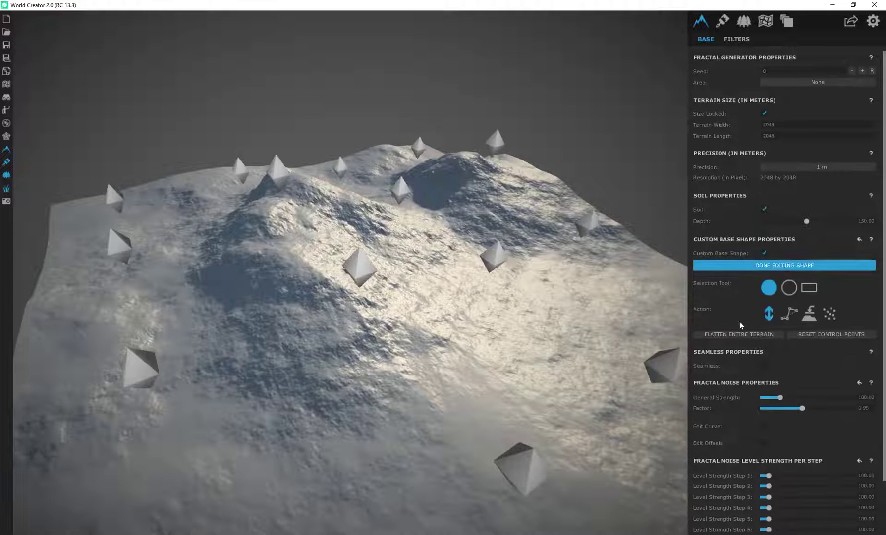
pyautogui.click(725, 337)
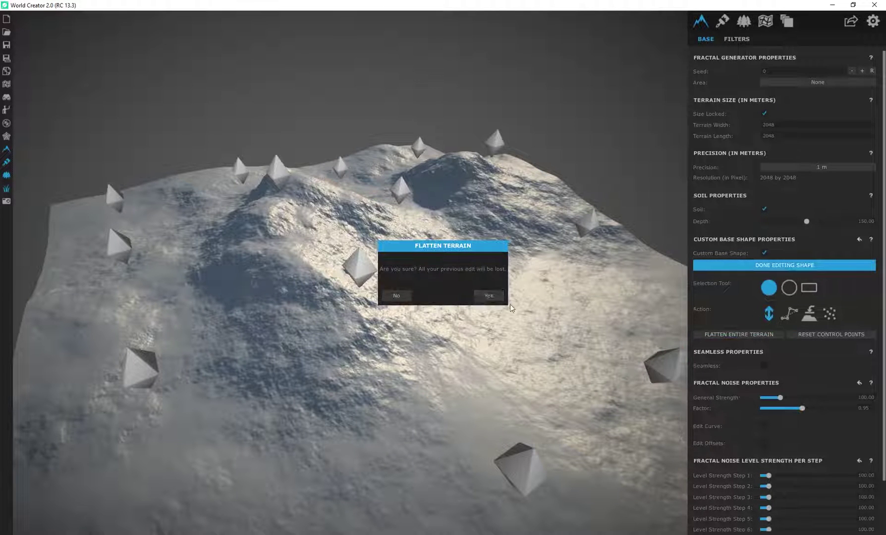
pyautogui.click(487, 299)
# - Raise the four interior control points of the flattened base shape slightly to give the terrain gentle variation
pyautogui.moveTo(511, 357); pyautogui.dragTo(521, 341, button='right')
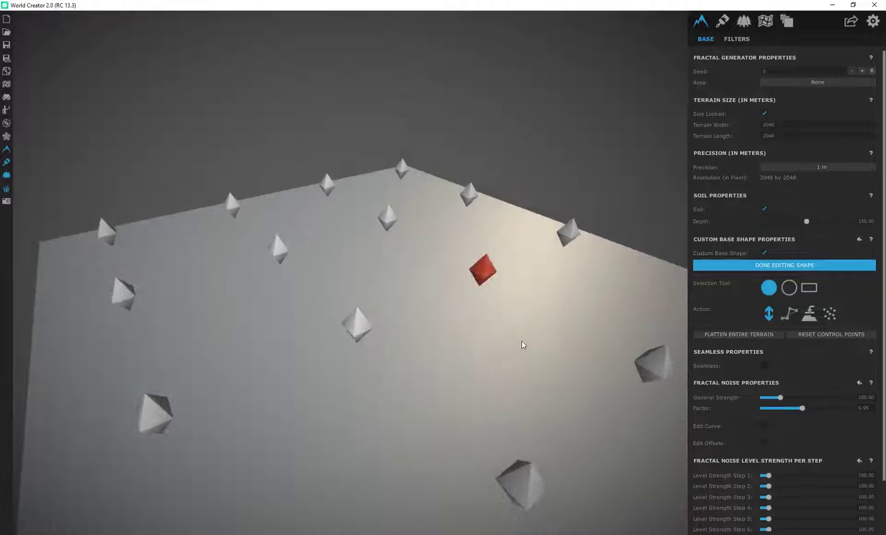
pyautogui.scroll(-3, 525, 327)
pyautogui.moveTo(539, 241); pyautogui.dragTo(538, 236)
pyautogui.click(383, 221)
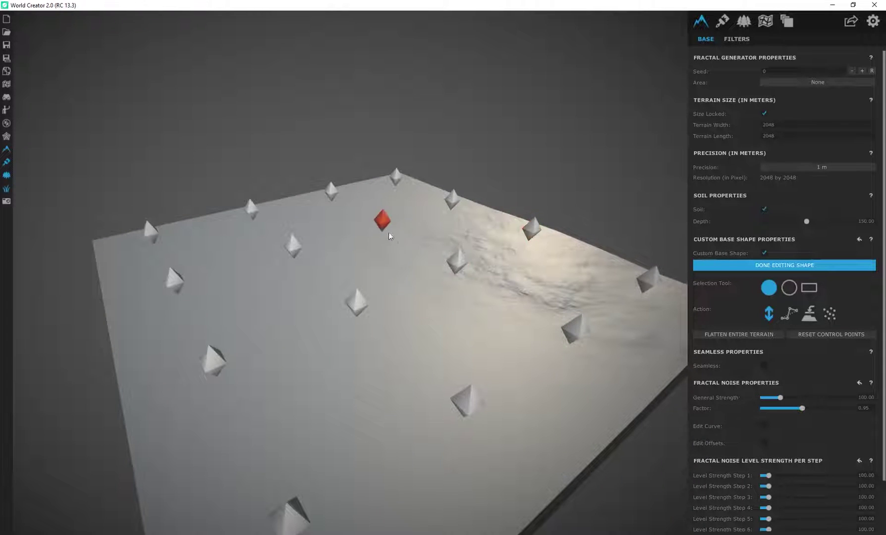
pyautogui.click(295, 247)
pyautogui.click(357, 305)
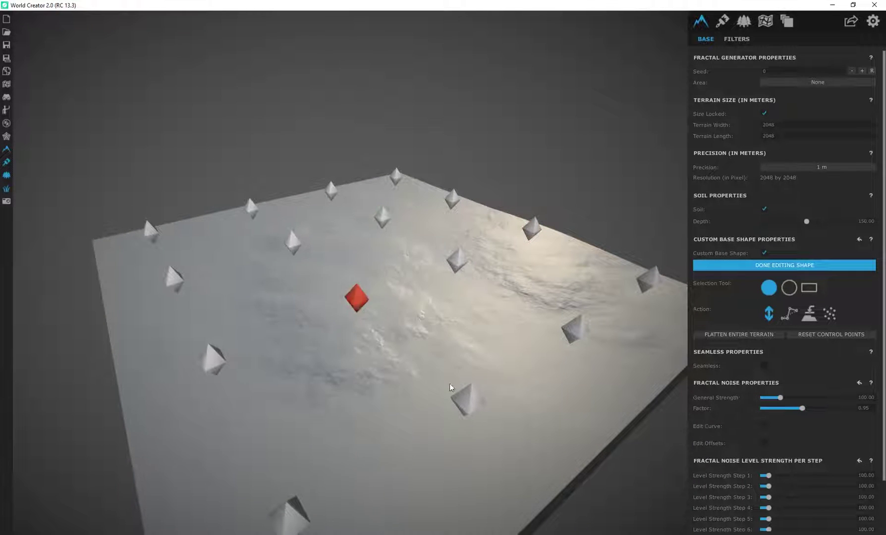
# - Nudge the base shape's outer control points slightly upward around the terrain's edges
pyautogui.click(462, 404)
pyautogui.click(306, 521)
pyautogui.moveTo(212, 360); pyautogui.dragTo(213, 355)
pyautogui.moveTo(174, 280); pyautogui.dragTo(174, 276)
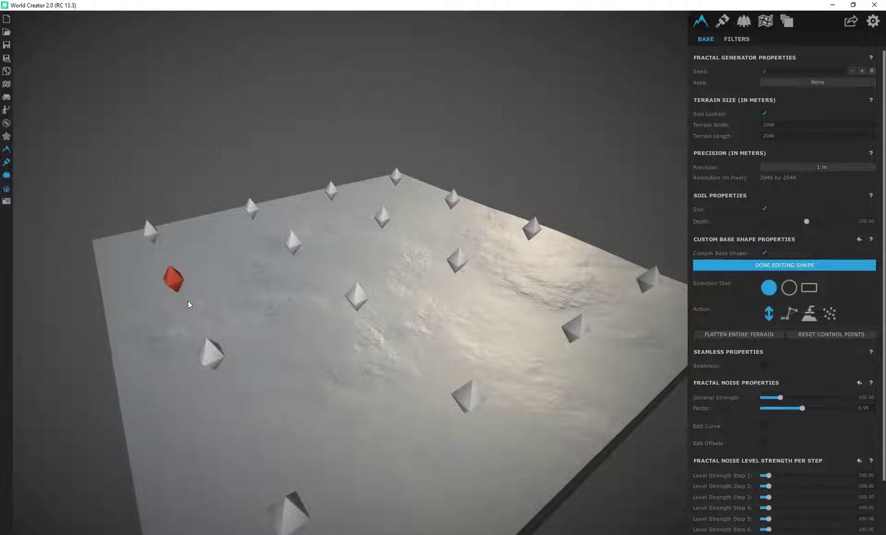
pyautogui.click(150, 232)
pyautogui.click(251, 212)
pyautogui.moveTo(252, 223); pyautogui.dragTo(252, 218)
pyautogui.click(331, 192)
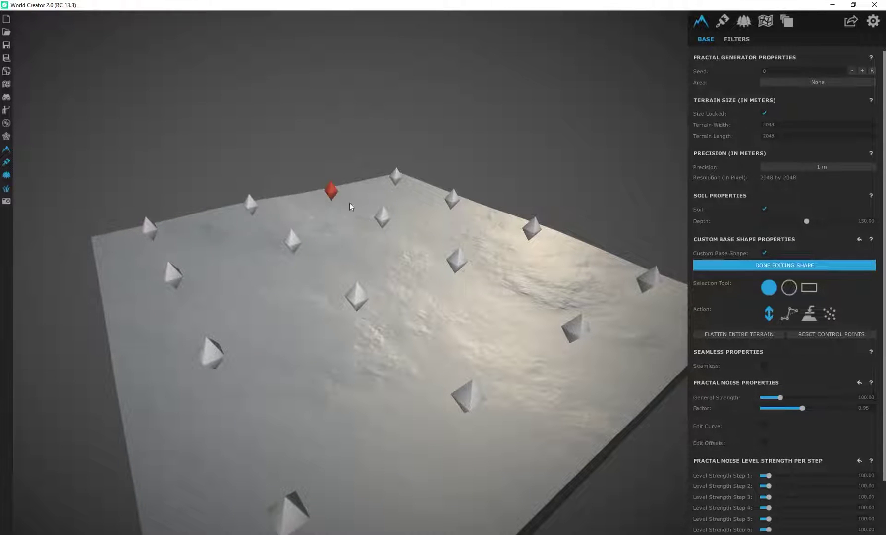
pyautogui.click(409, 200)
pyautogui.click(465, 213)
pyautogui.click(518, 234)
pyautogui.click(640, 294)
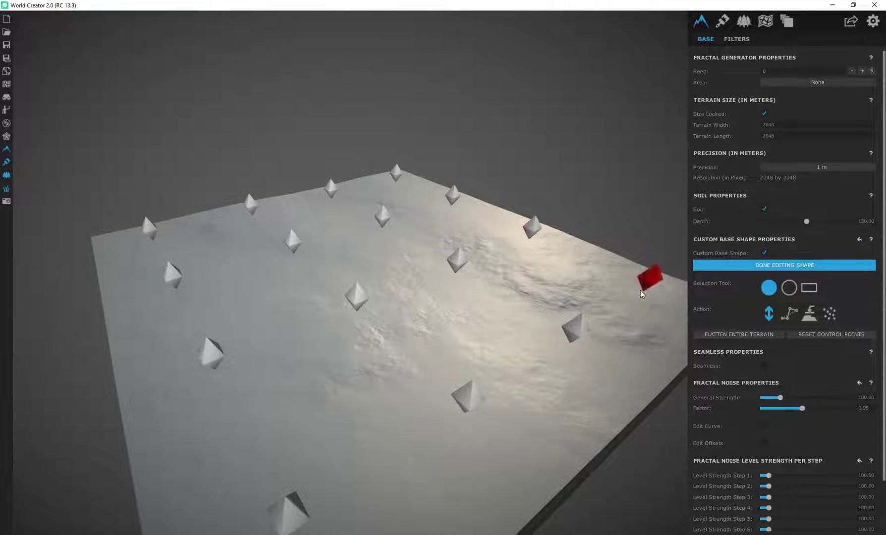
# - Add a new filter layer and put a Sediment Complex filter in it
pyautogui.moveTo(421, 317)
pyautogui.mouseDown(button='right')
pyautogui.moveTo(264, 280)
pyautogui.moveTo(436, 327)
pyautogui.mouseUp(button='right')
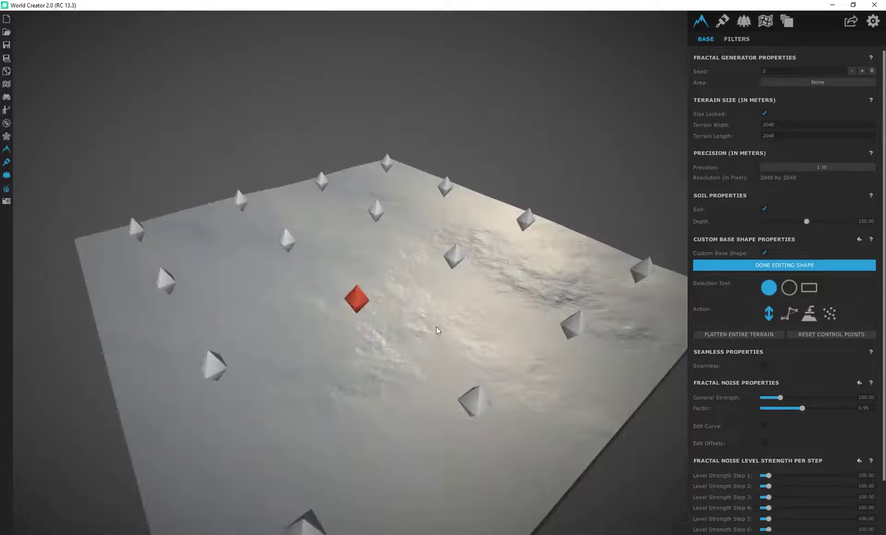
pyautogui.click(741, 40)
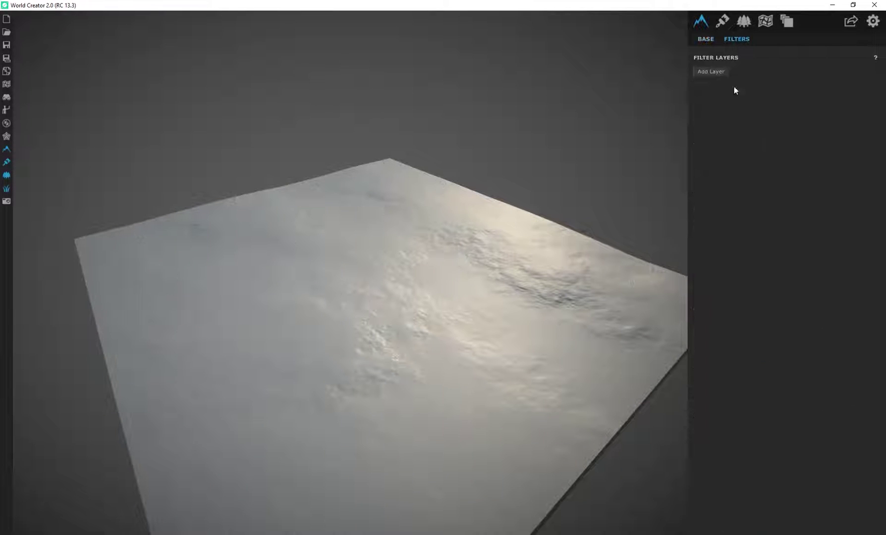
pyautogui.click(711, 73)
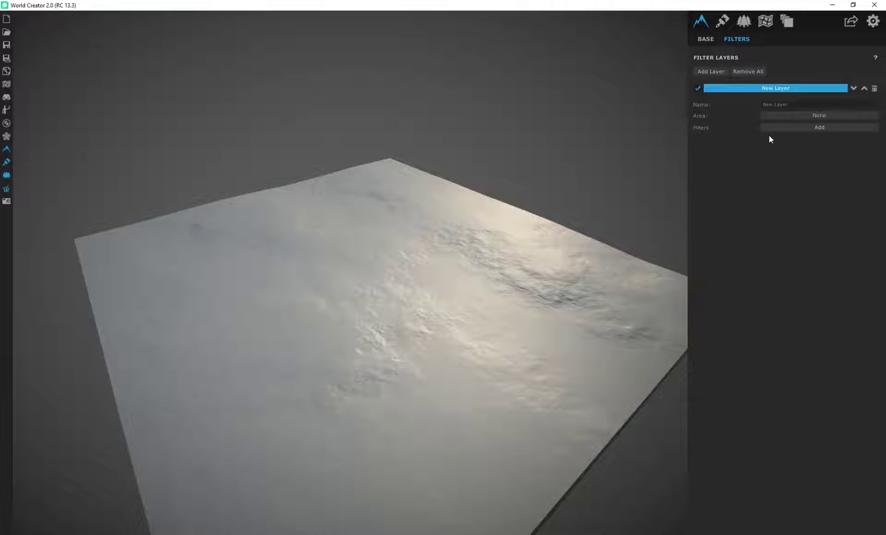
pyautogui.click(804, 129)
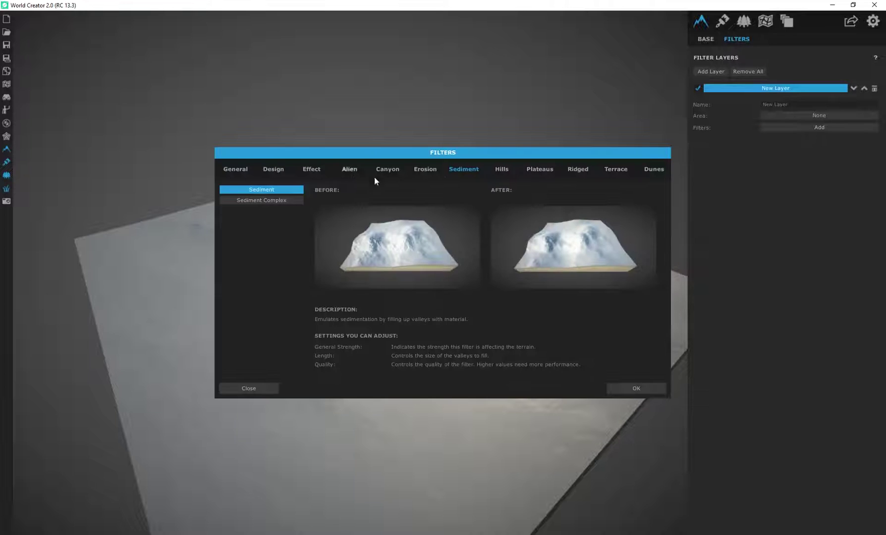
pyautogui.click(257, 200)
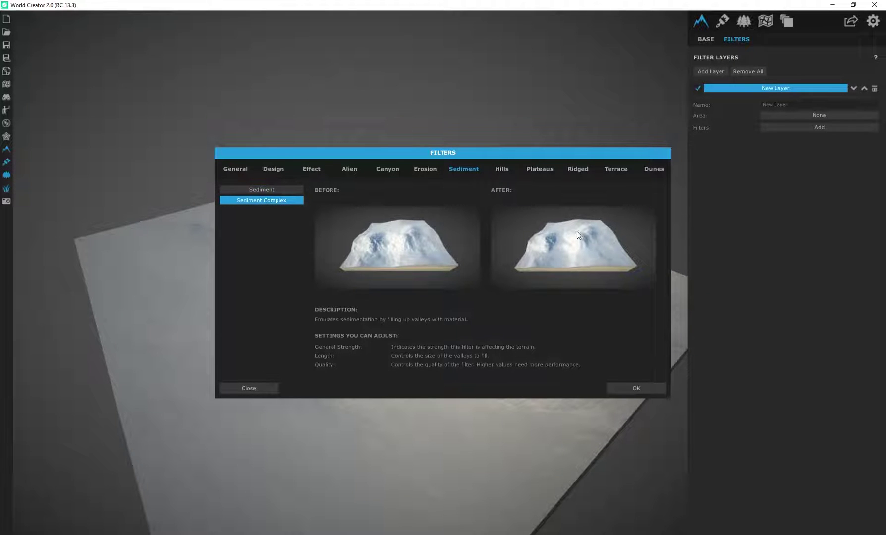
pyautogui.click(427, 171)
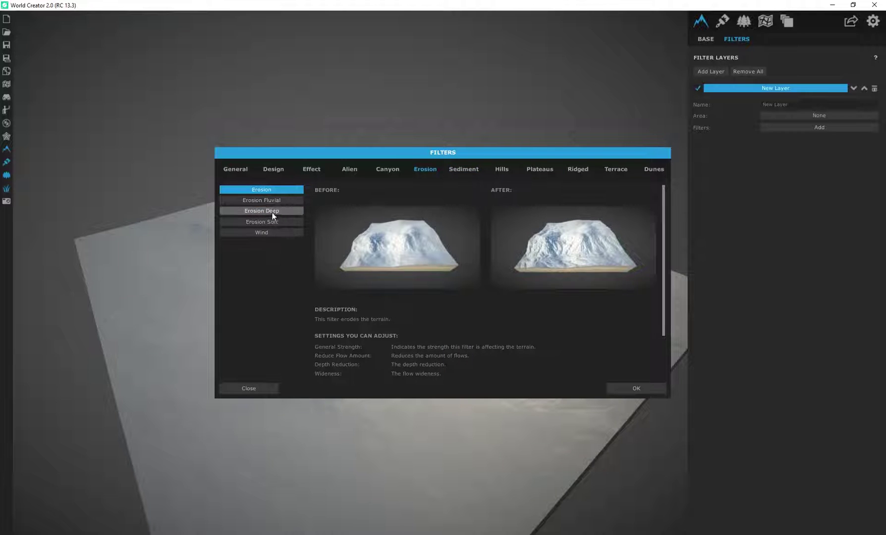
pyautogui.click(463, 170)
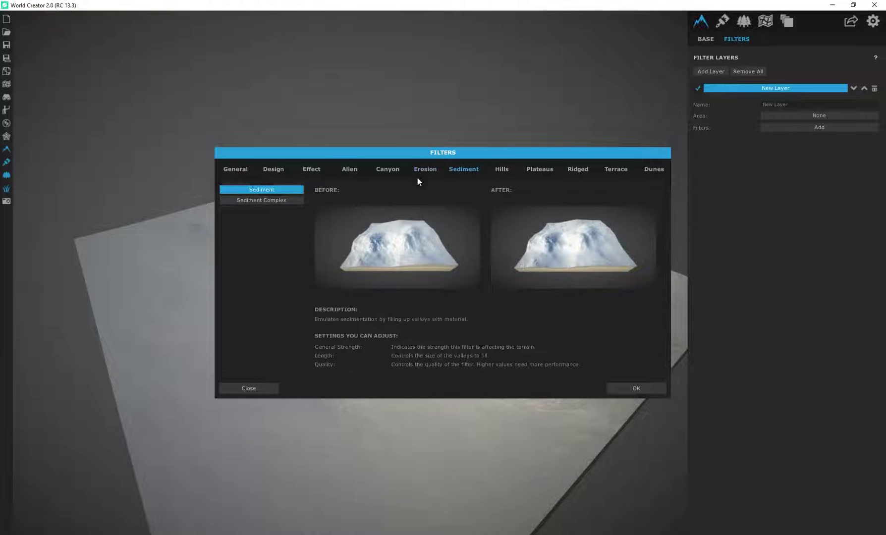
pyautogui.click(275, 201)
pyautogui.click(636, 388)
# - Add a Shape design filter to the layer after the Sediment Complex filter
pyautogui.moveTo(398, 307); pyautogui.dragTo(413, 326, button='middle')
pyautogui.click(789, 130)
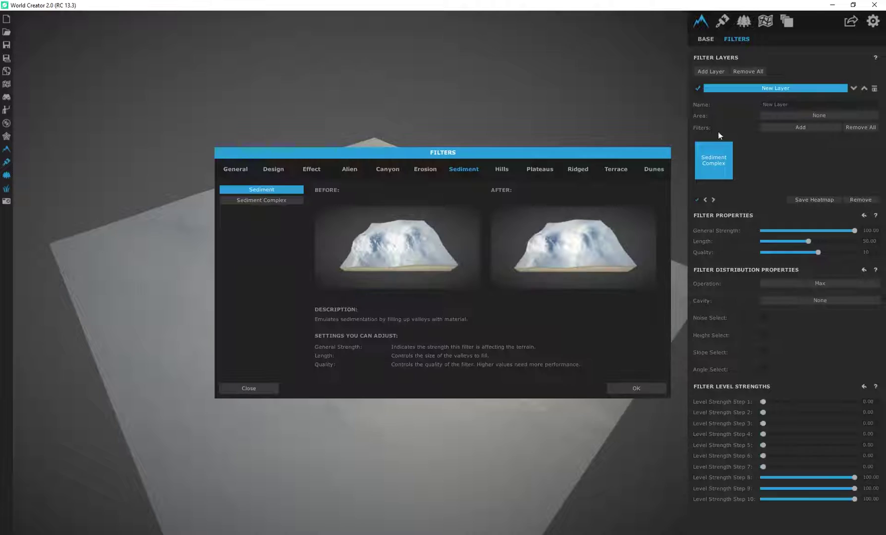
pyautogui.click(272, 172)
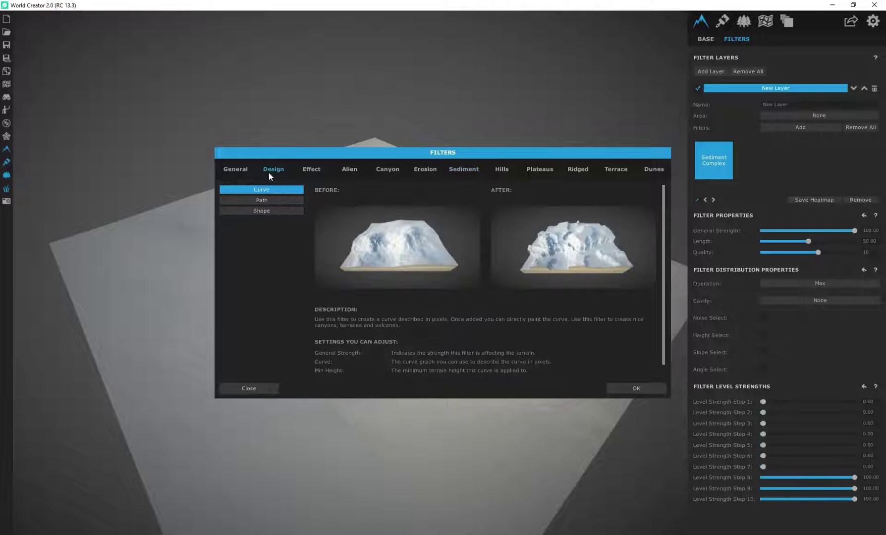
pyautogui.click(258, 211)
pyautogui.click(635, 391)
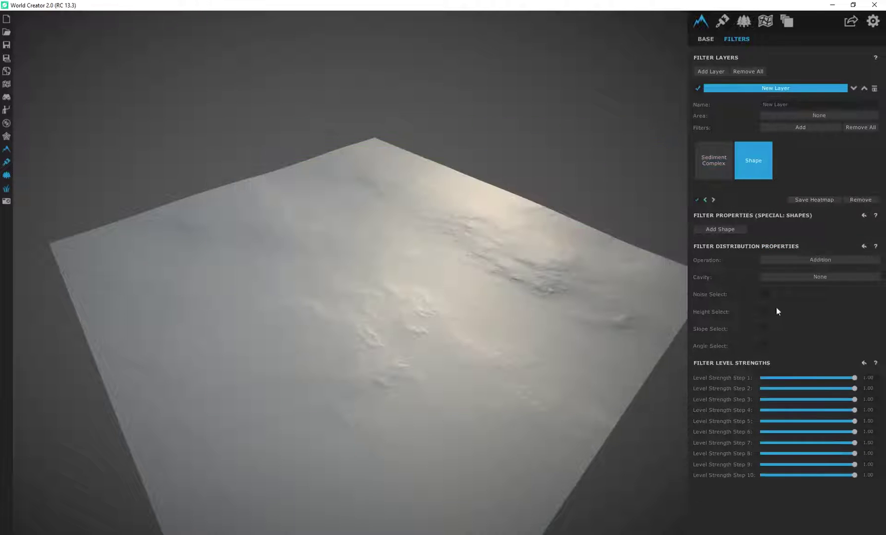
# - Add a shape to the Shape filter and start editing its outline on the terrain
pyautogui.click(717, 231)
pyautogui.moveTo(414, 345); pyautogui.dragTo(446, 282, button='right')
pyautogui.click(792, 339)
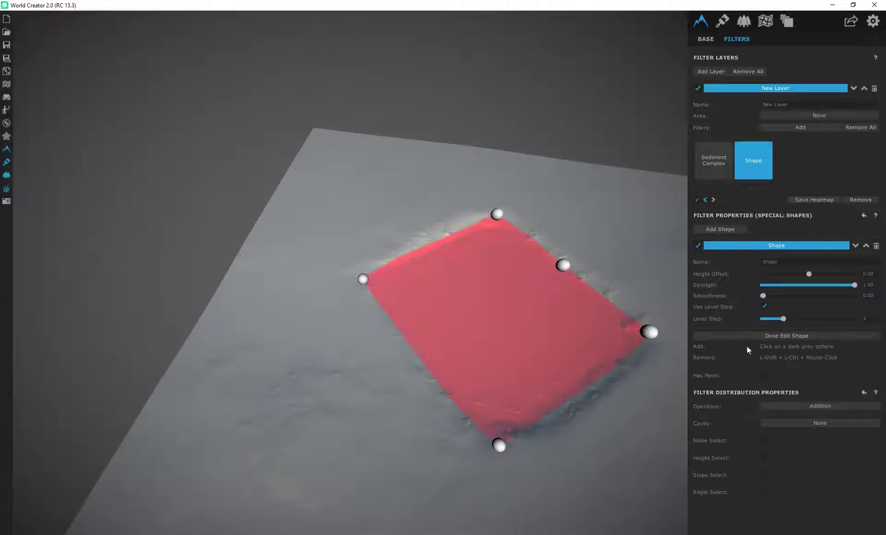
# - Sink the shape into the terrain with smoothness 0.19, strength 0.76 and a height offset of about -178
pyautogui.moveTo(580, 381); pyautogui.dragTo(713, 327, button='right')
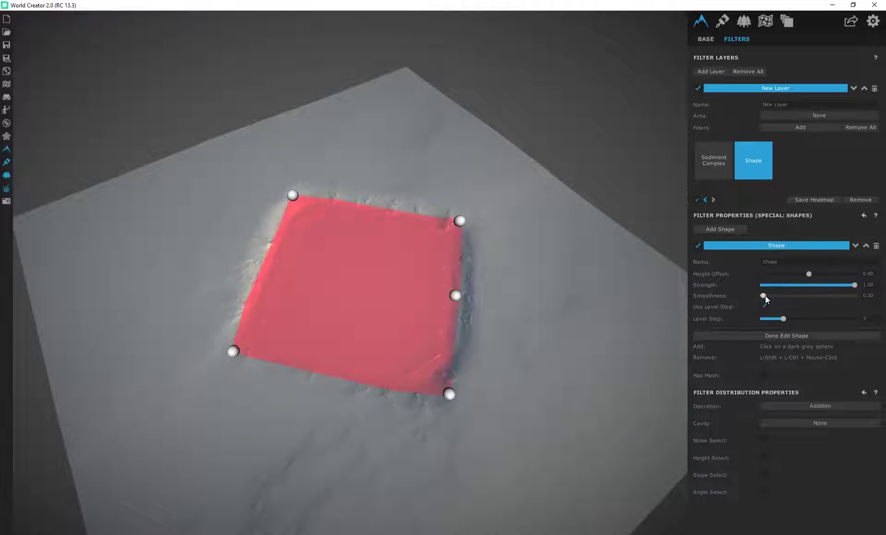
pyautogui.click(779, 295)
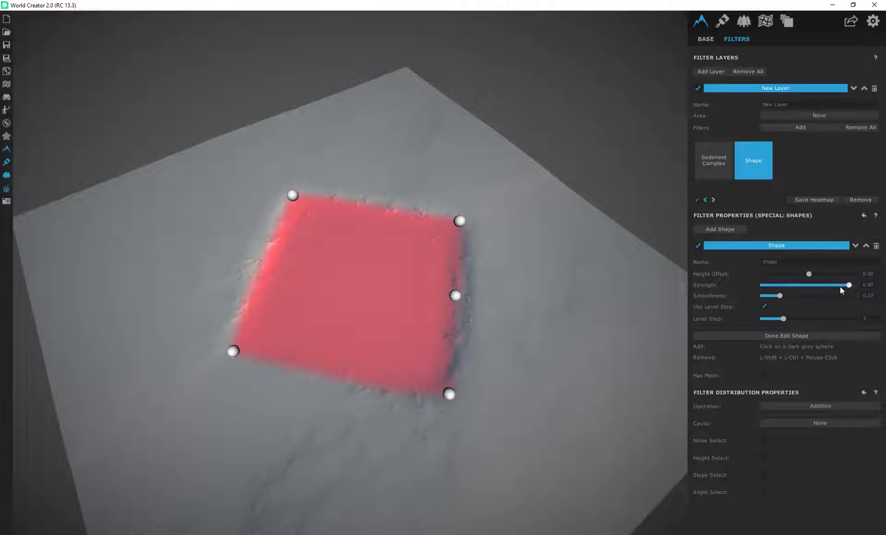
pyautogui.moveTo(584, 331); pyautogui.dragTo(550, 258, button='right')
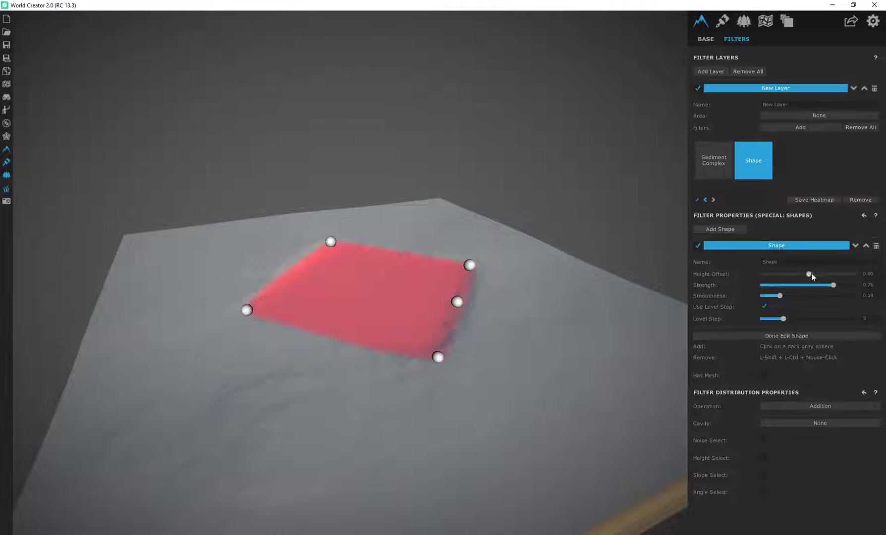
pyautogui.moveTo(809, 273); pyautogui.dragTo(633, 273)
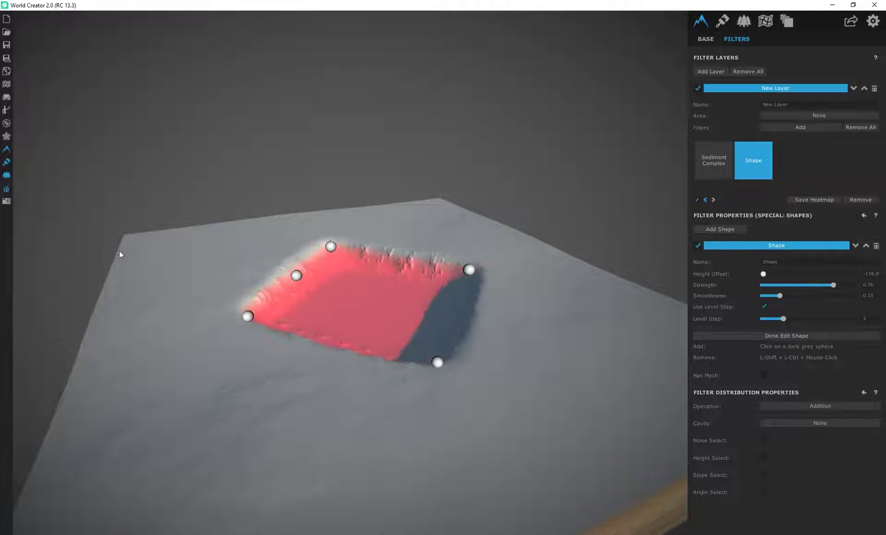
# - Add a control point on each of the shape outline's four sides and pull them outward to round the square pit into a crater
pyautogui.moveTo(352, 315); pyautogui.dragTo(351, 375, button='right')
pyautogui.click(350, 360)
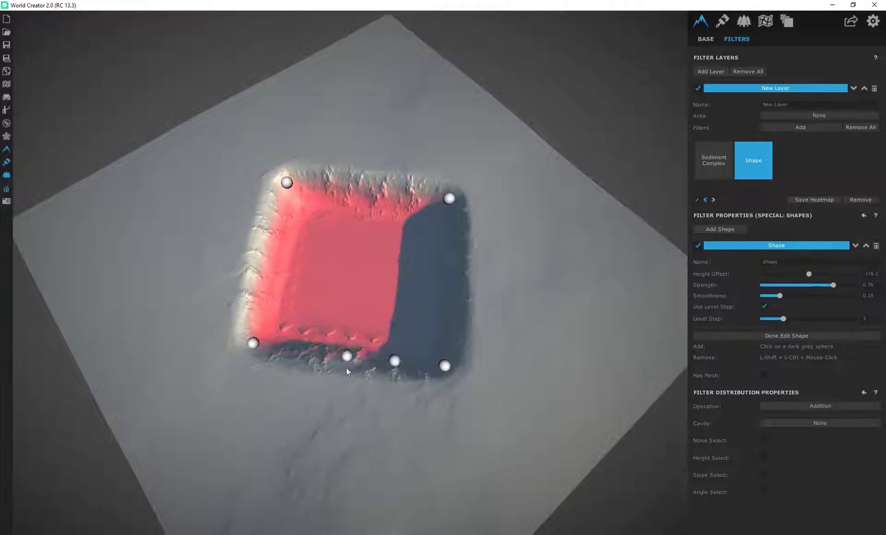
pyautogui.moveTo(348, 372); pyautogui.dragTo(337, 410)
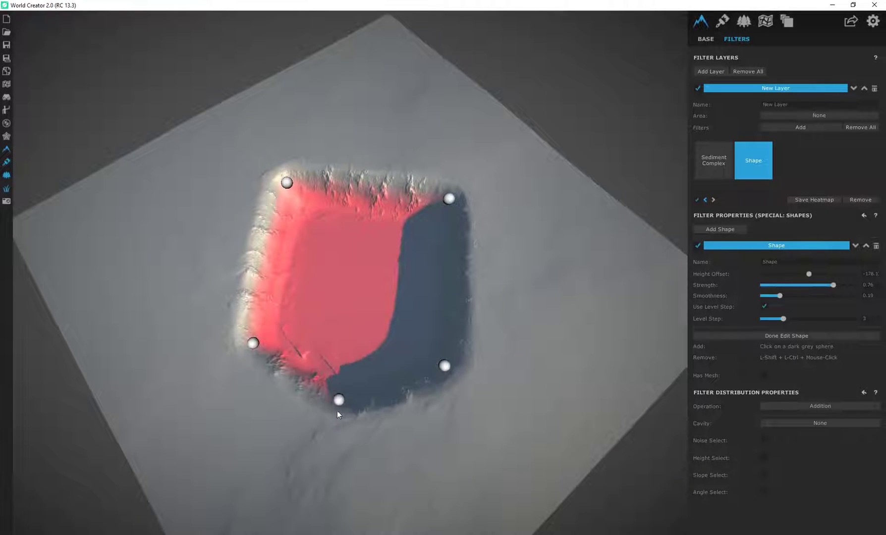
pyautogui.click(268, 258)
pyautogui.moveTo(268, 257); pyautogui.dragTo(222, 252)
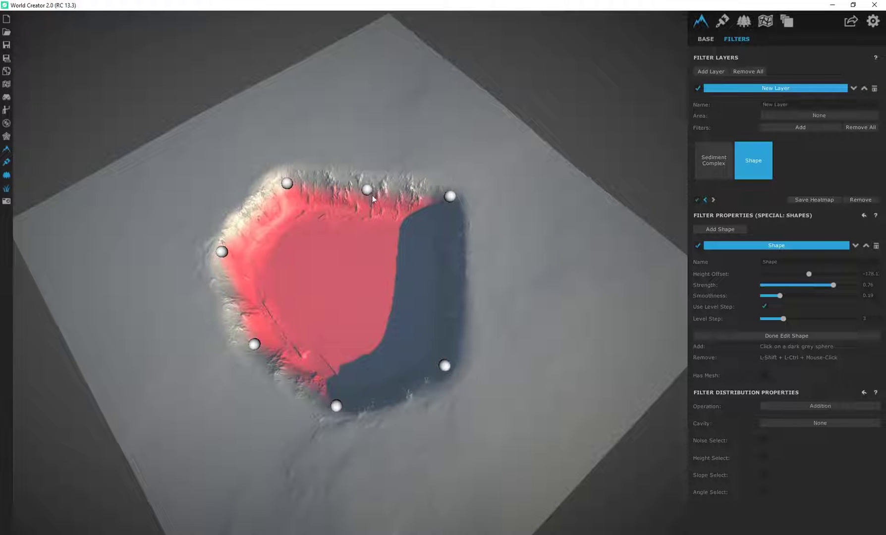
pyautogui.moveTo(374, 178); pyautogui.dragTo(374, 165)
pyautogui.click(447, 274)
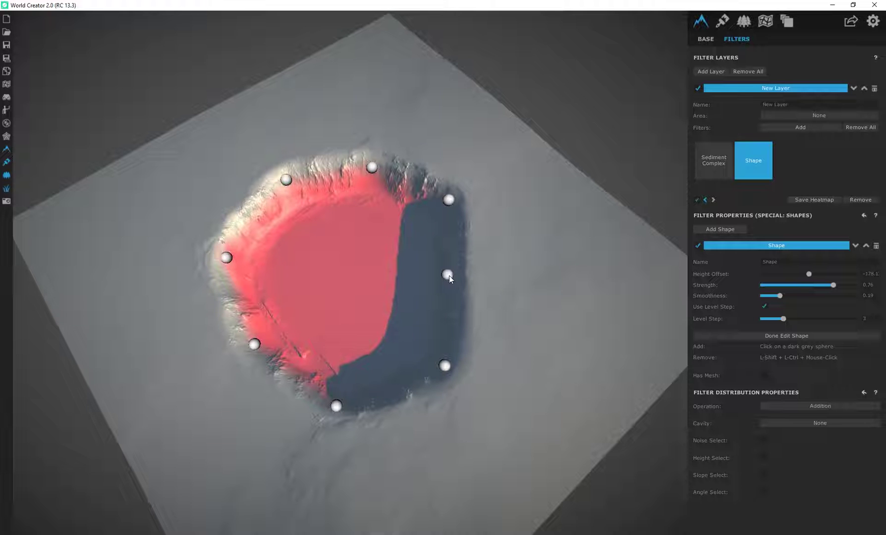
pyautogui.moveTo(449, 277); pyautogui.dragTo(476, 278)
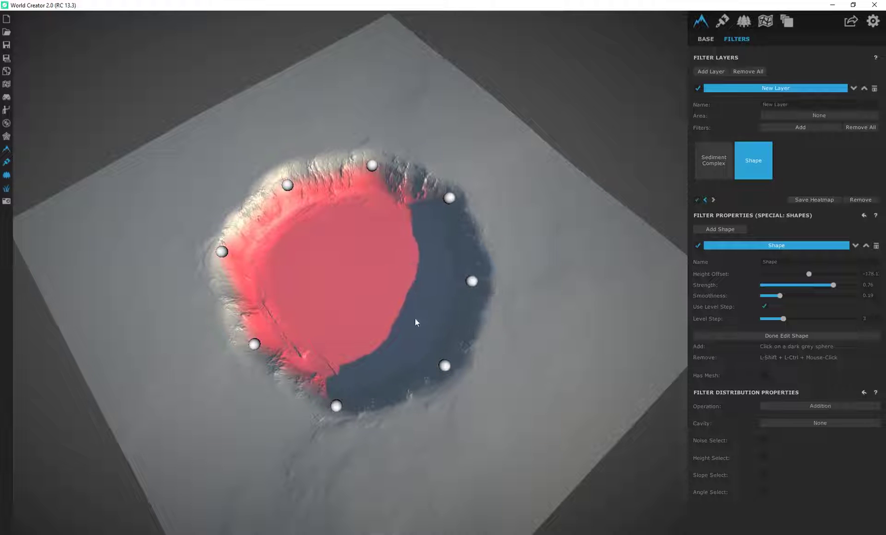
# - Fine-tune the positions of the outline's control points to make the crater rim more evenly circular
pyautogui.moveTo(415, 319); pyautogui.dragTo(404, 402, button='right')
pyautogui.moveTo(465, 390); pyautogui.dragTo(469, 396)
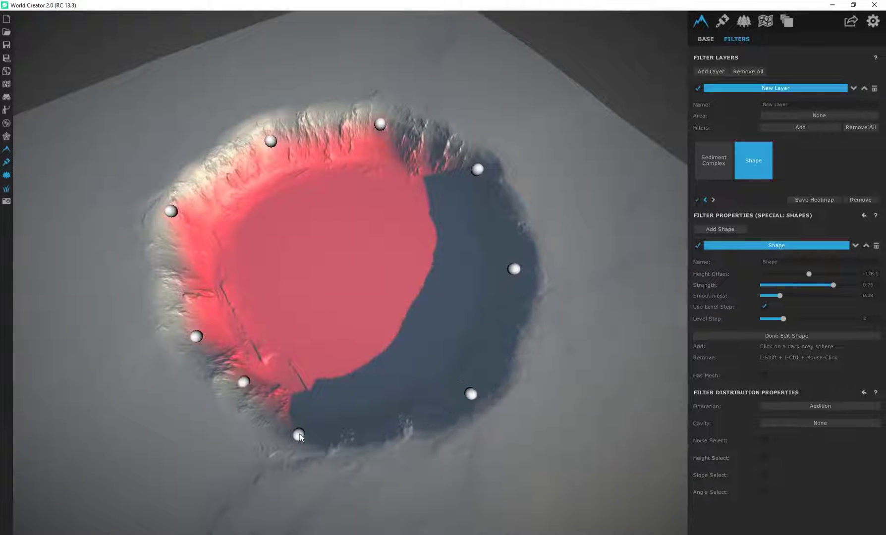
pyautogui.moveTo(300, 436); pyautogui.dragTo(377, 277, button='right')
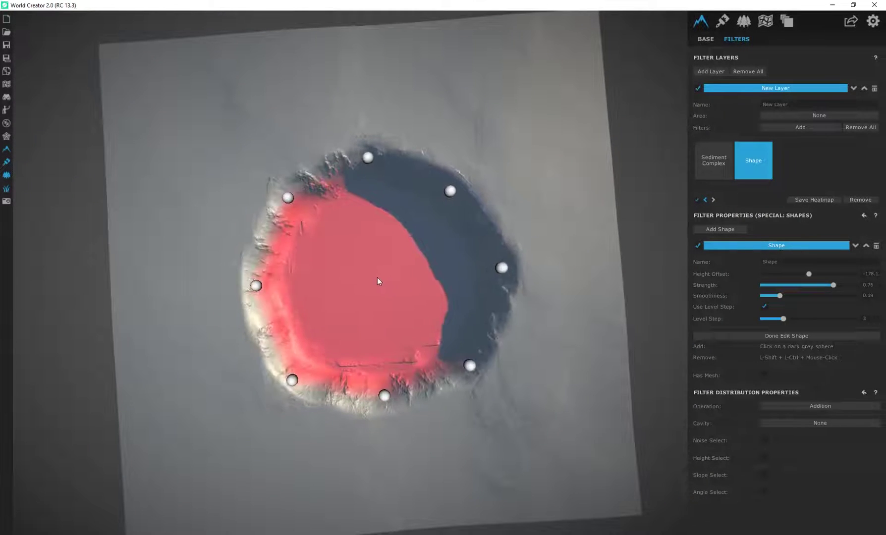
pyautogui.moveTo(377, 277)
pyautogui.mouseDown()
pyautogui.moveTo(357, 262)
pyautogui.moveTo(386, 321)
pyautogui.moveTo(373, 258)
pyautogui.moveTo(376, 270)
pyautogui.mouseUp()
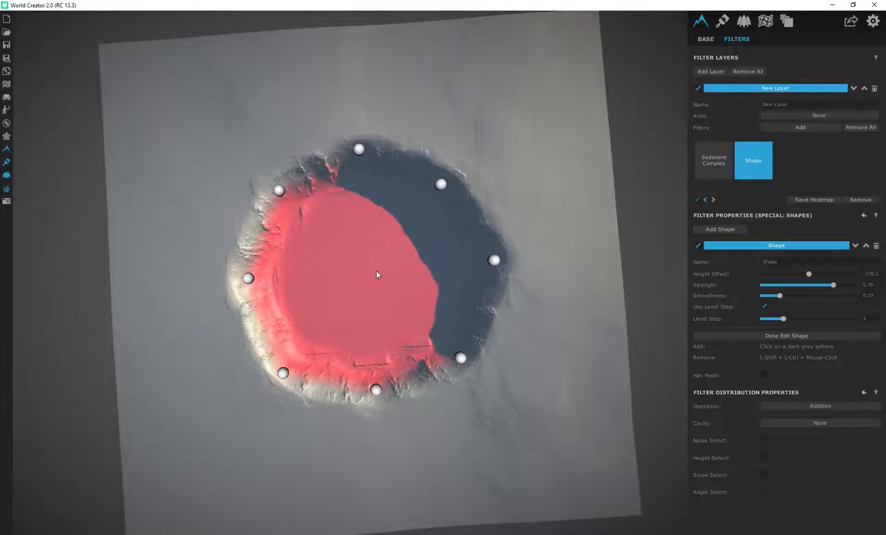
pyautogui.moveTo(376, 270); pyautogui.dragTo(417, 307, button='right')
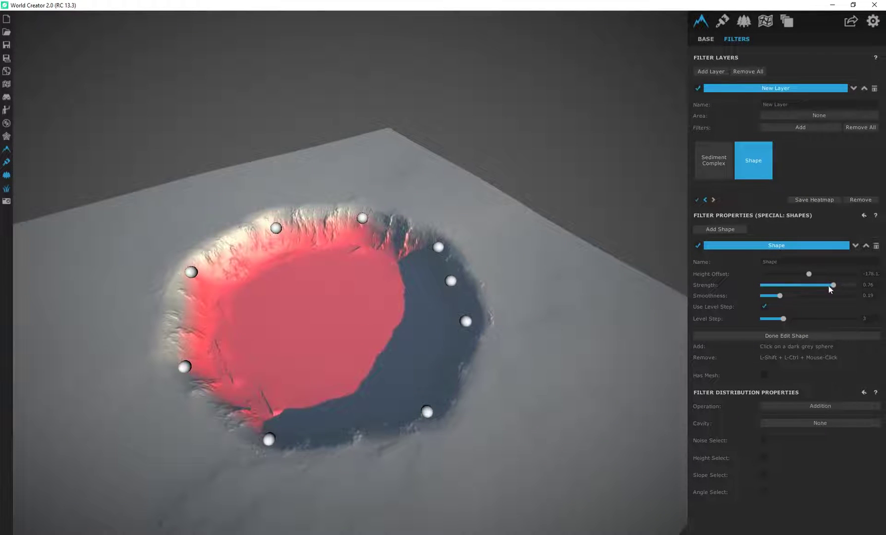
# - Set the shape's strength to 0.79 and smoothness to 0.51, and finish editing the outline
pyautogui.moveTo(821, 285); pyautogui.dragTo(835, 288)
pyautogui.moveTo(781, 295); pyautogui.dragTo(820, 302)
pyautogui.moveTo(471, 356); pyautogui.dragTo(478, 395, button='middle')
pyautogui.moveTo(479, 398); pyautogui.dragTo(701, 270, button='right')
pyautogui.click(787, 336)
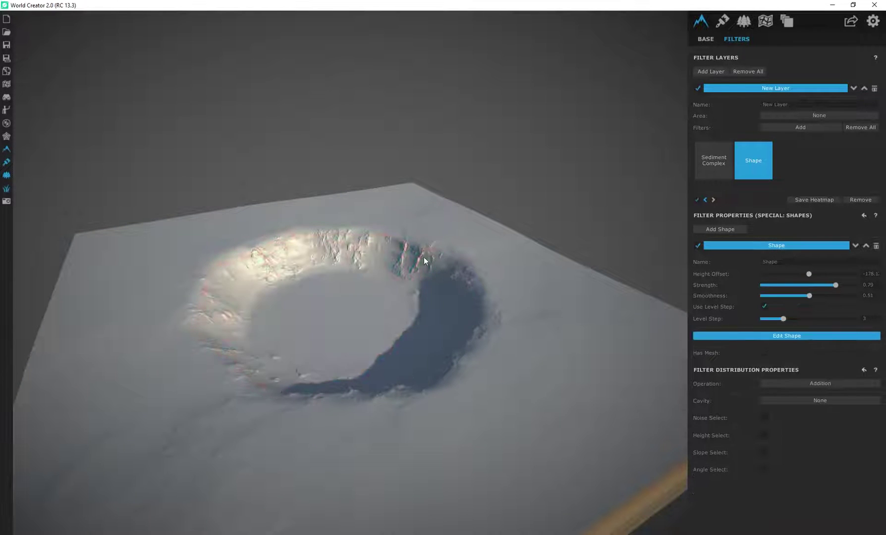
# - Add an Erosion Deep filter to the layer after the Shape filter
pyautogui.moveTo(421, 257); pyautogui.dragTo(391, 336, button='right')
pyautogui.click(791, 127)
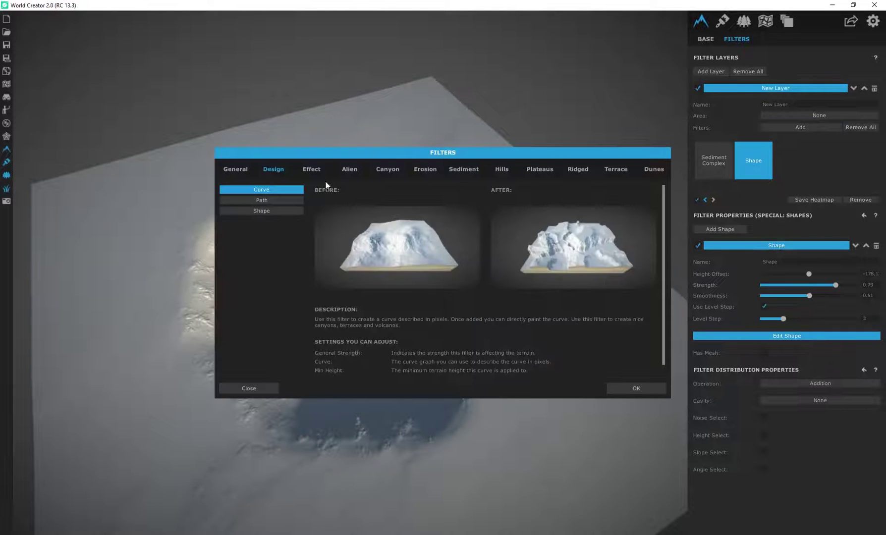
pyautogui.click(426, 170)
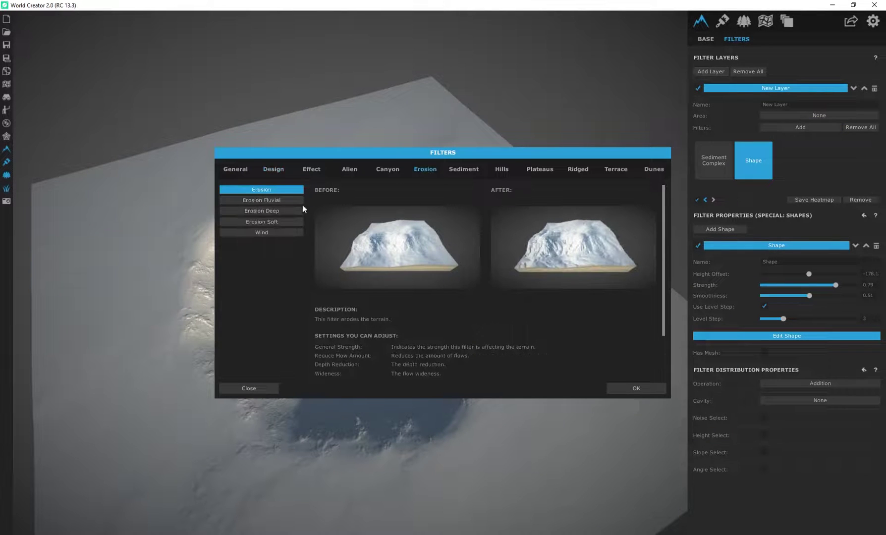
pyautogui.click(276, 211)
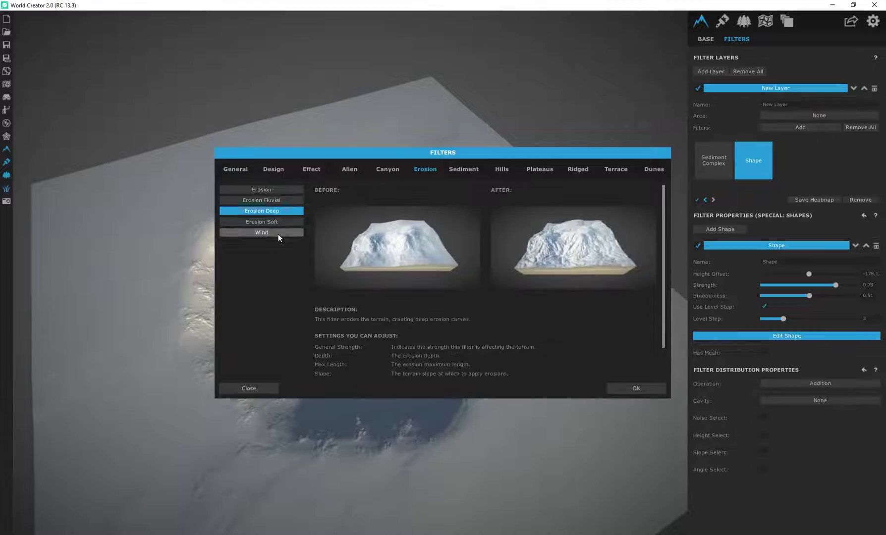
pyautogui.click(634, 389)
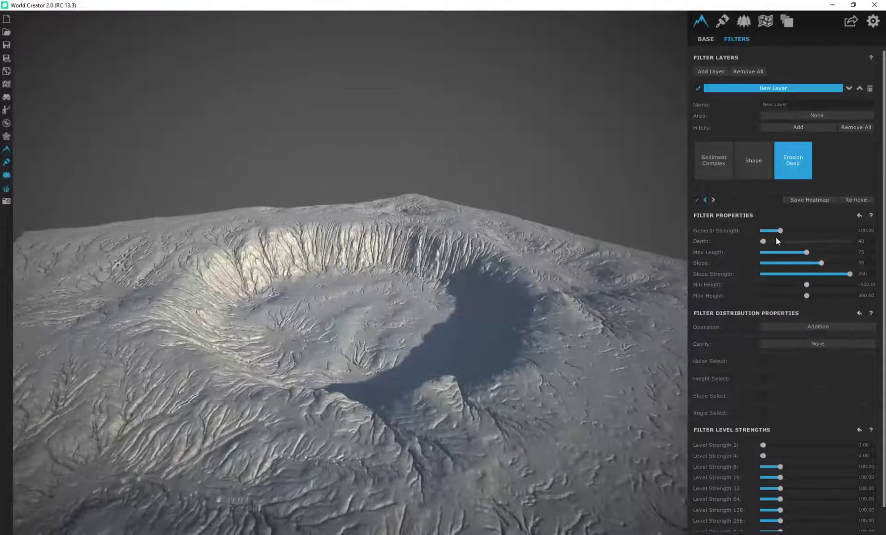
# - Reduce the Erosion Deep general strength to about 21 and set its max length to 91
pyautogui.moveTo(780, 229); pyautogui.dragTo(766, 232)
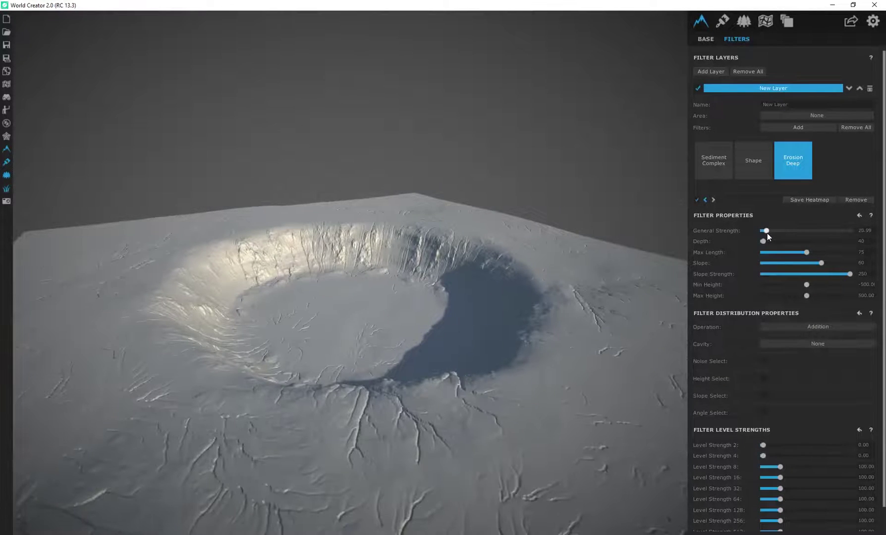
pyautogui.moveTo(378, 298); pyautogui.dragTo(405, 337)
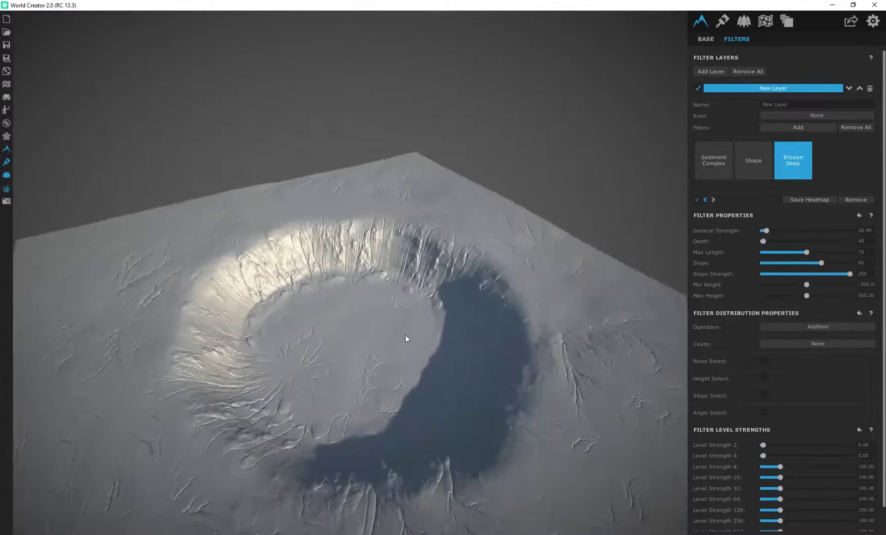
pyautogui.moveTo(405, 336); pyautogui.dragTo(389, 307, button='middle')
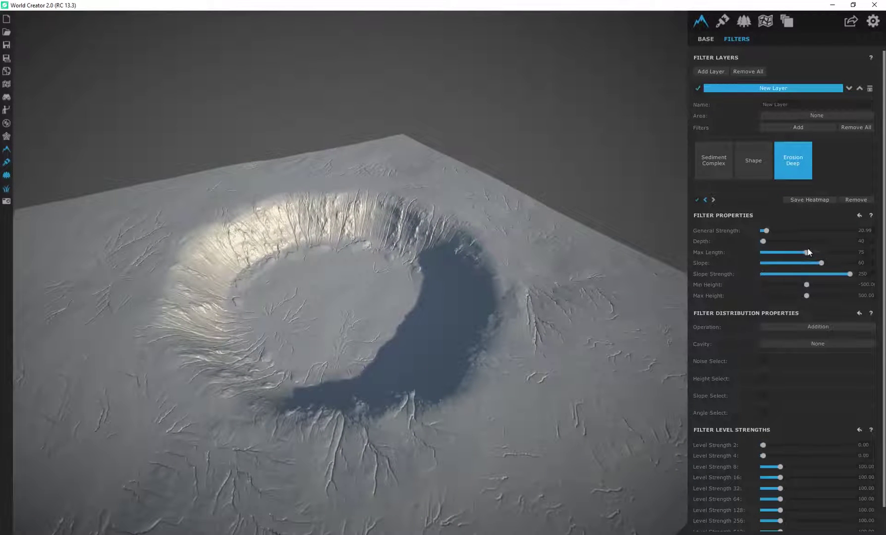
pyautogui.moveTo(806, 252)
pyautogui.mouseDown()
pyautogui.moveTo(829, 254)
pyautogui.moveTo(815, 255)
pyautogui.mouseUp()
pyautogui.moveTo(347, 292); pyautogui.dragTo(396, 371)
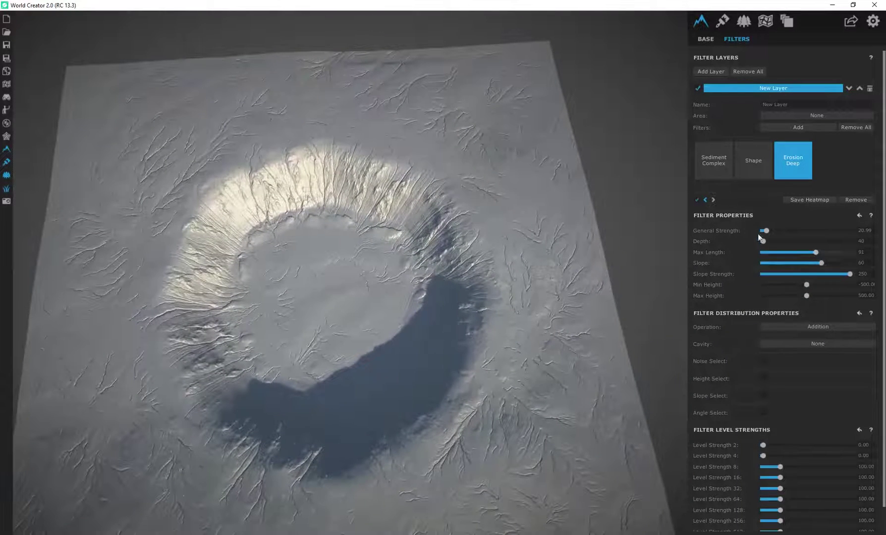
# - Add an area layer and enlarge its border to about 1457 by 1492 so that it surrounds the whole crater
pyautogui.click(765, 21)
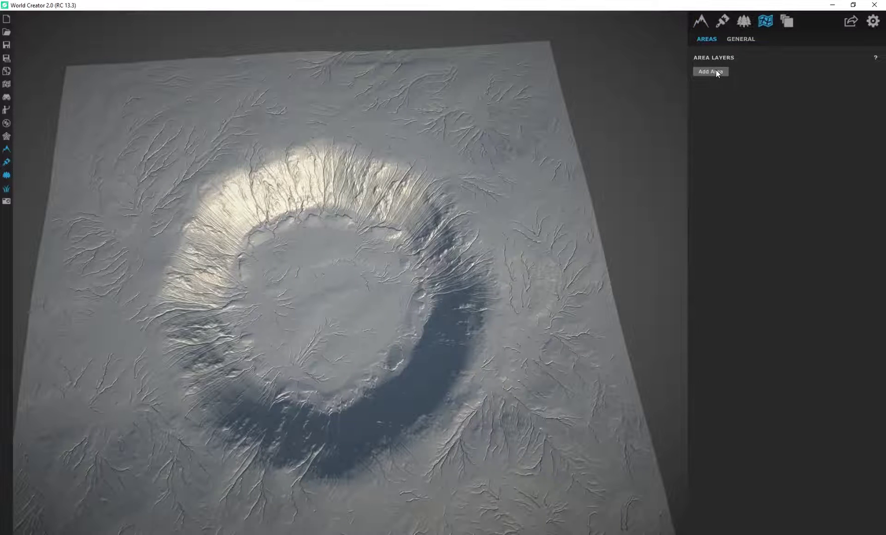
pyautogui.click(715, 72)
pyautogui.moveTo(573, 182); pyautogui.dragTo(498, 323, button='right')
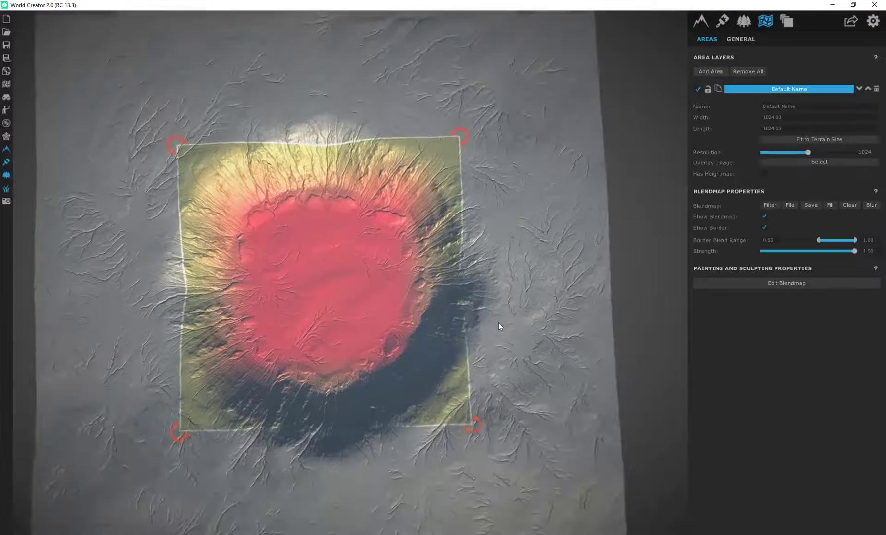
pyautogui.scroll(-2, 493, 401)
pyautogui.moveTo(468, 415); pyautogui.dragTo(487, 448)
pyautogui.moveTo(227, 177); pyautogui.dragTo(189, 150)
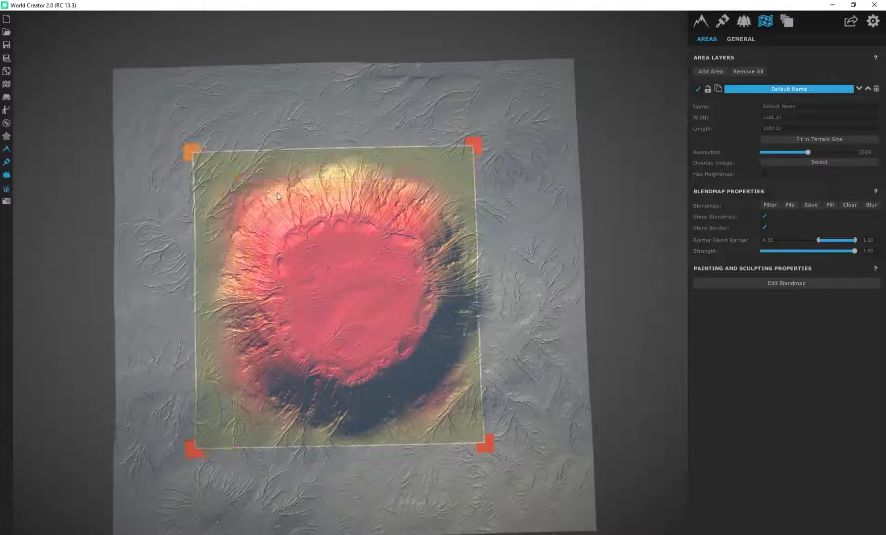
pyautogui.moveTo(507, 472); pyautogui.dragTo(526, 476)
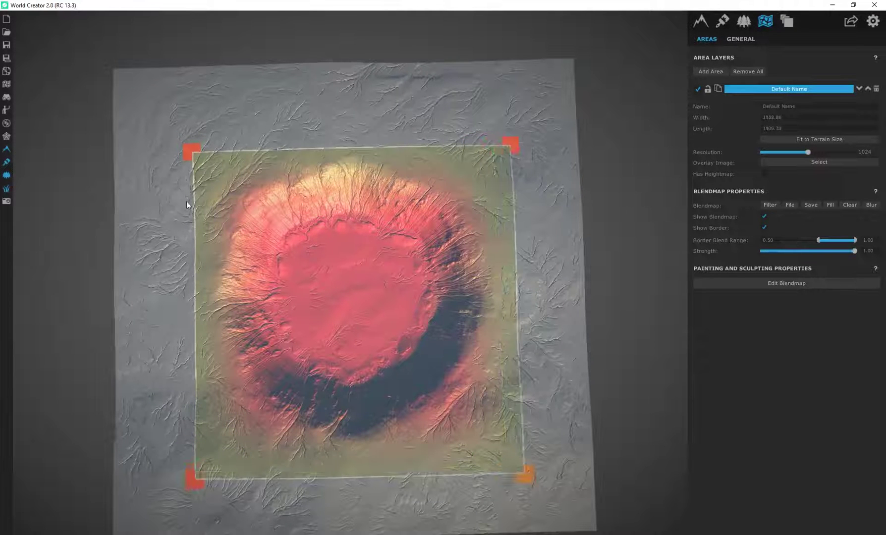
pyautogui.moveTo(196, 148); pyautogui.dragTo(173, 143)
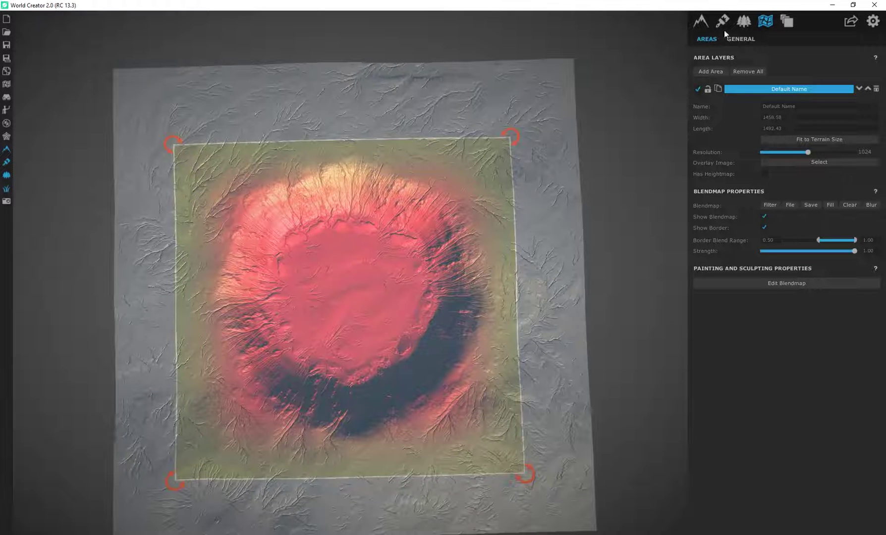
# - Limit the filter layer to the Default Name area
pyautogui.click(702, 21)
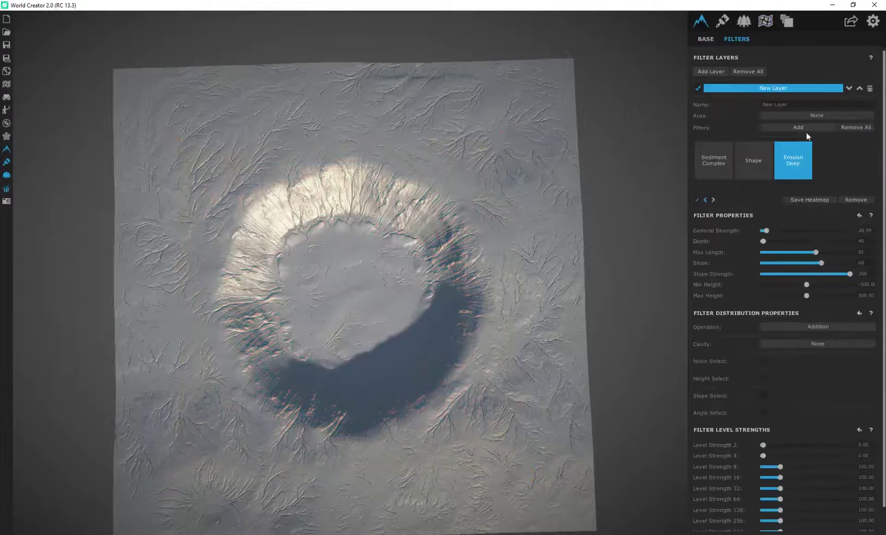
pyautogui.click(817, 116)
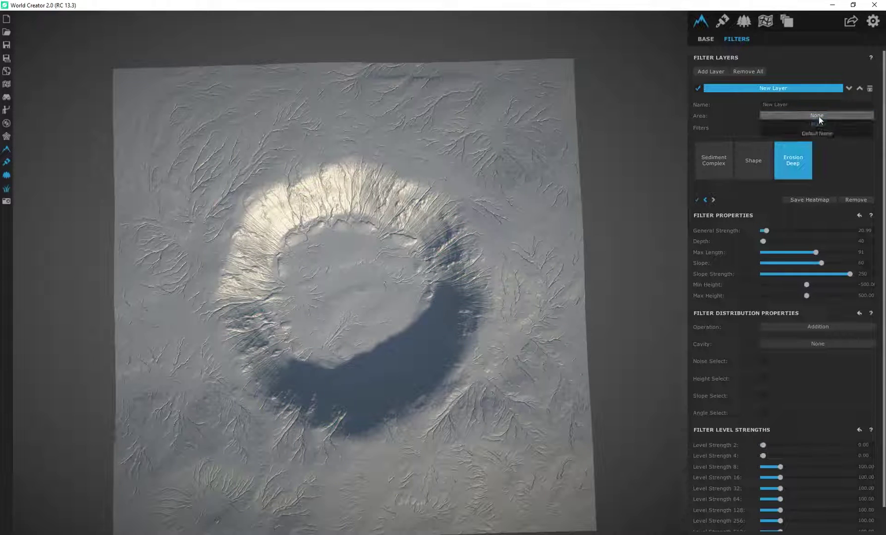
pyautogui.click(793, 134)
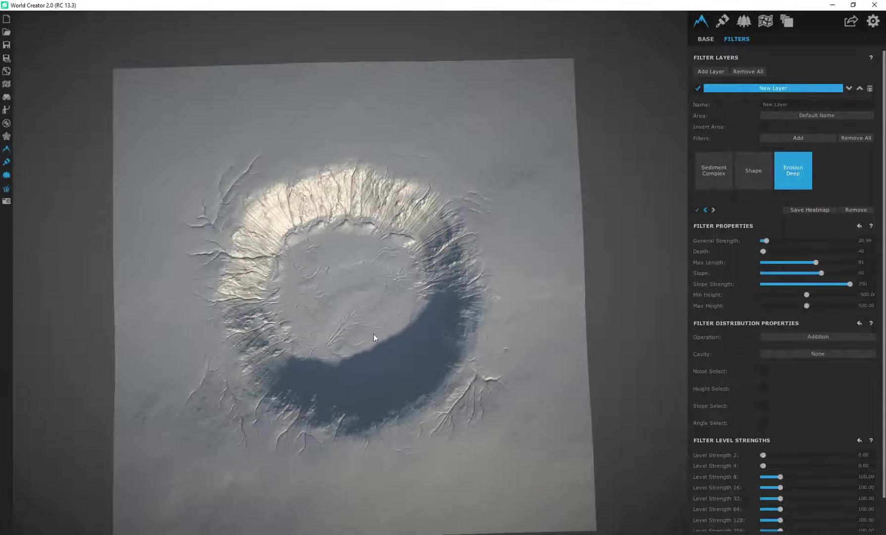
# - Deepen the crater by lowering the Shape filter's height offset to about -255
pyautogui.moveTo(373, 335); pyautogui.dragTo(439, 341)
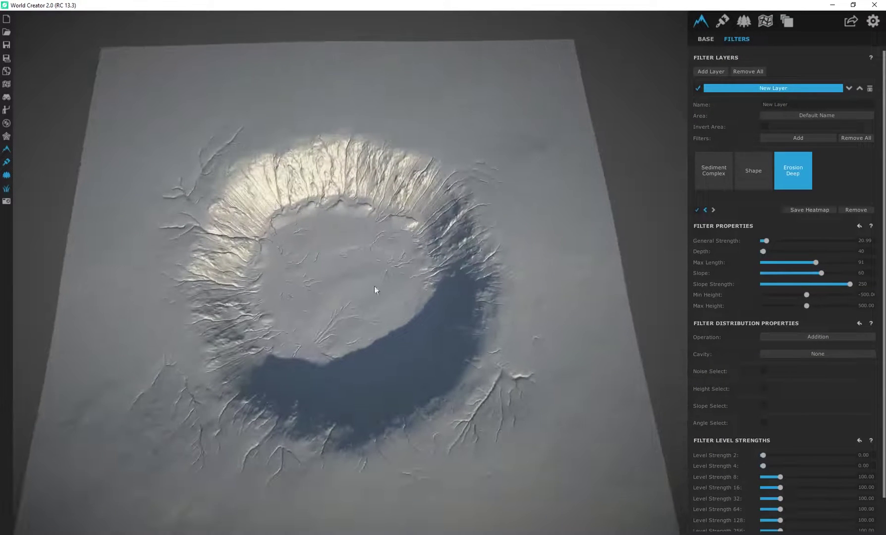
pyautogui.moveTo(373, 287); pyautogui.dragTo(464, 329)
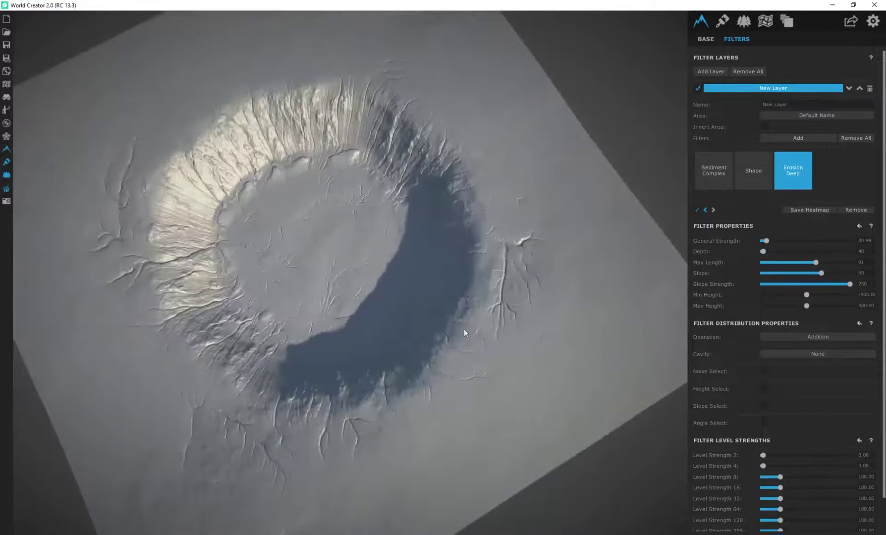
pyautogui.moveTo(530, 237); pyautogui.dragTo(388, 305)
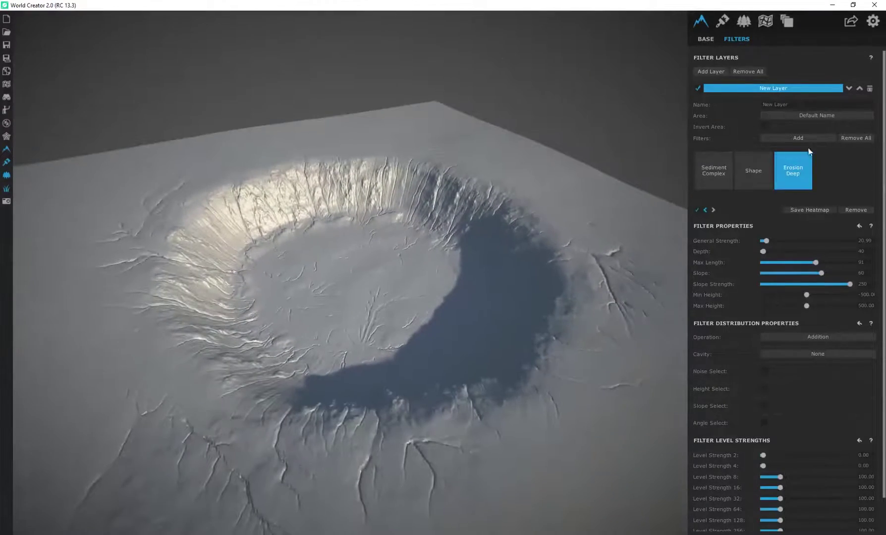
pyautogui.moveTo(400, 273)
pyautogui.mouseDown()
pyautogui.moveTo(406, 314)
pyautogui.moveTo(389, 378)
pyautogui.moveTo(394, 272)
pyautogui.mouseUp()
pyautogui.click(753, 171)
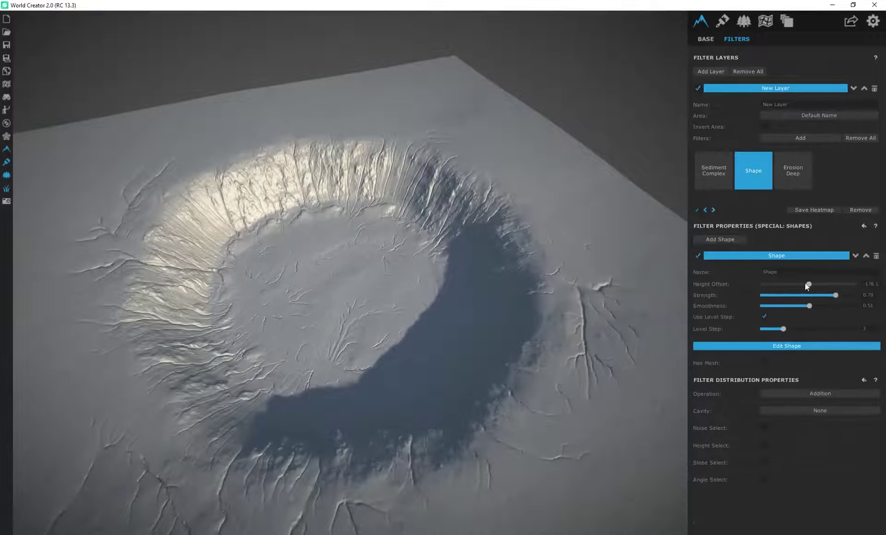
pyautogui.moveTo(808, 282); pyautogui.dragTo(690, 283)
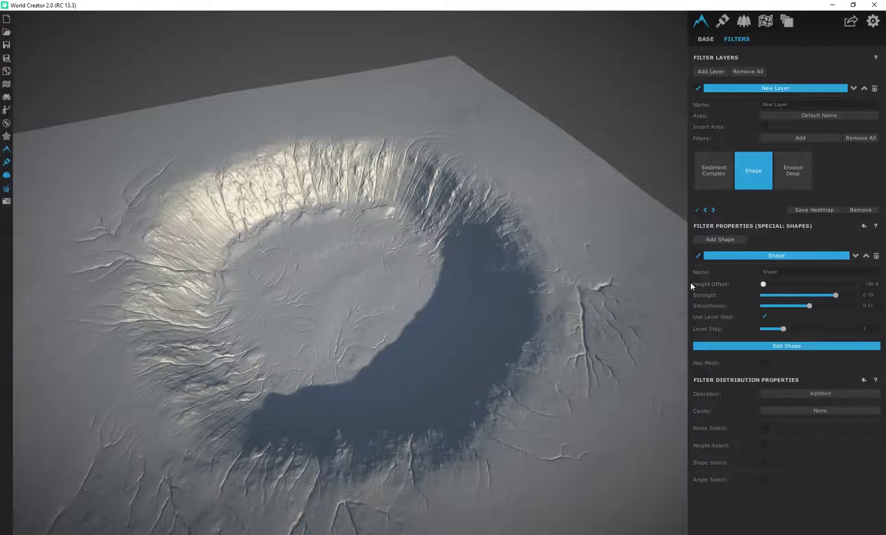
pyautogui.moveTo(603, 281); pyautogui.dragTo(297, 330)
# - Set the Erosion Deep filter's general strength to about 26, max length to 75, slope to 59 and slope strength to 173
pyautogui.moveTo(292, 327); pyautogui.dragTo(297, 356)
pyautogui.scroll(-2, 263, 235)
pyautogui.moveTo(264, 235); pyautogui.dragTo(525, 198)
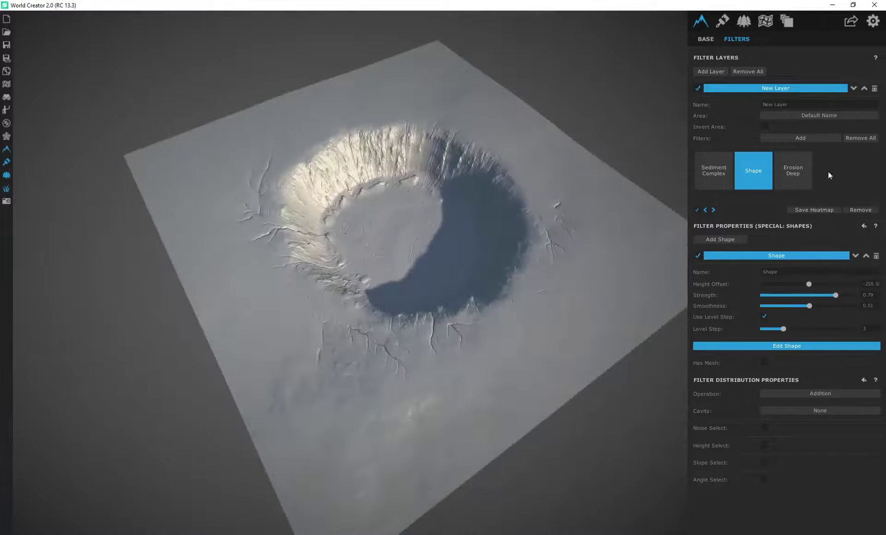
pyautogui.click(794, 173)
pyautogui.moveTo(772, 239); pyautogui.dragTo(768, 242)
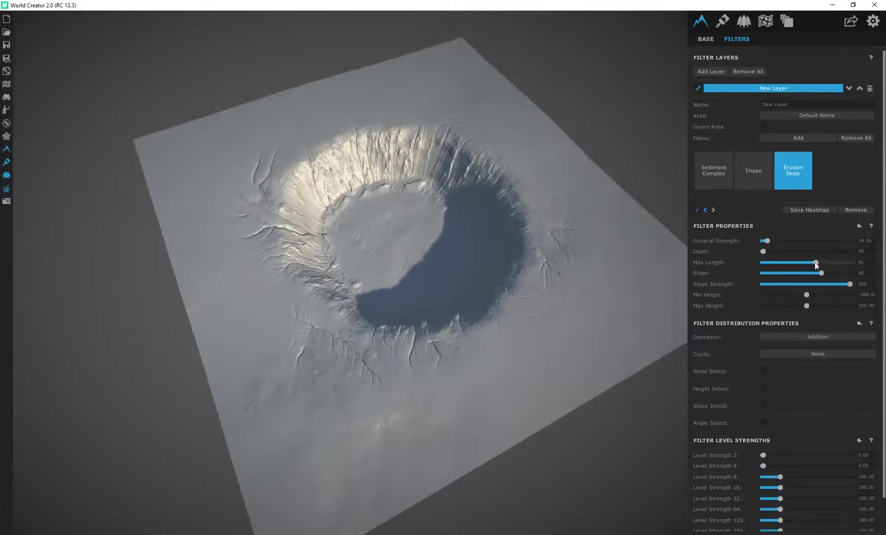
pyautogui.moveTo(815, 262)
pyautogui.mouseDown()
pyautogui.moveTo(778, 262)
pyautogui.moveTo(830, 272)
pyautogui.moveTo(809, 279)
pyautogui.moveTo(823, 280)
pyautogui.moveTo(806, 263)
pyautogui.mouseUp()
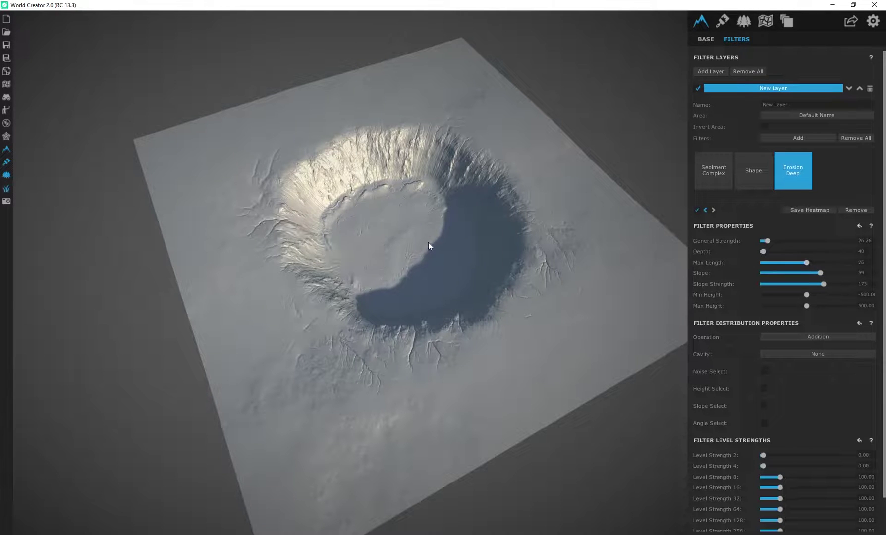
pyautogui.moveTo(429, 242); pyautogui.dragTo(247, 194)
pyautogui.scroll(4, 439, 220)
pyautogui.moveTo(440, 219); pyautogui.dragTo(308, 346, button='middle')
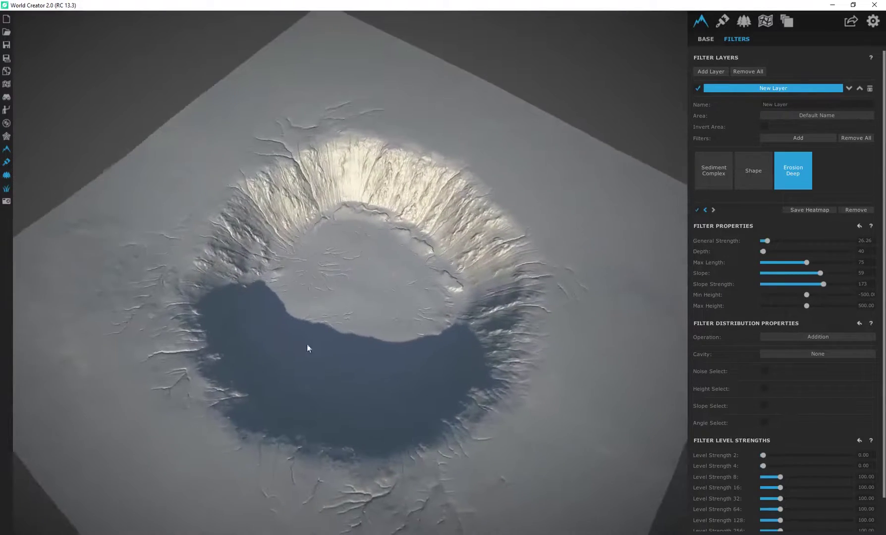